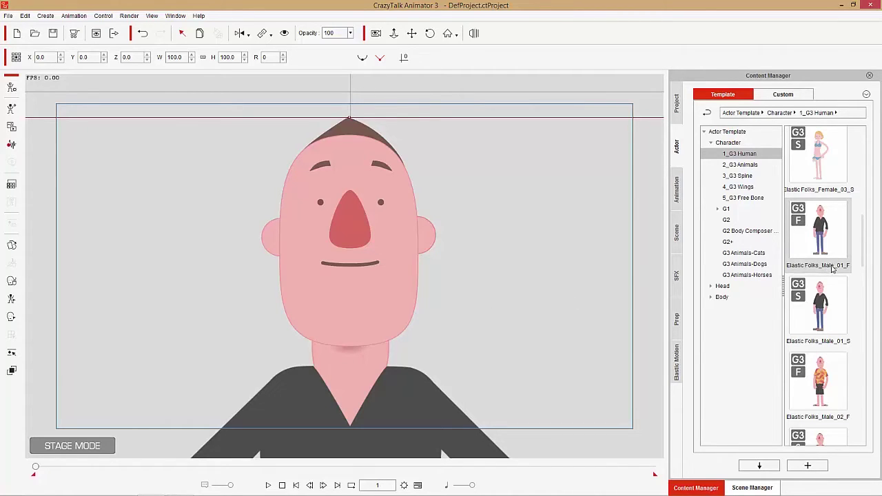
Apply the Elastic Folks_Male_01_F character template to the stage and open the Face Puppet editor
drag(826, 241, 432, 254)
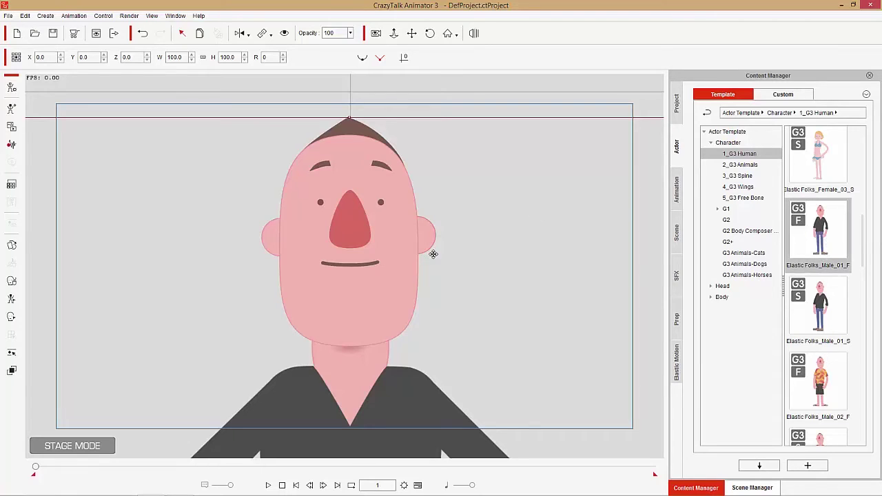
click(11, 283)
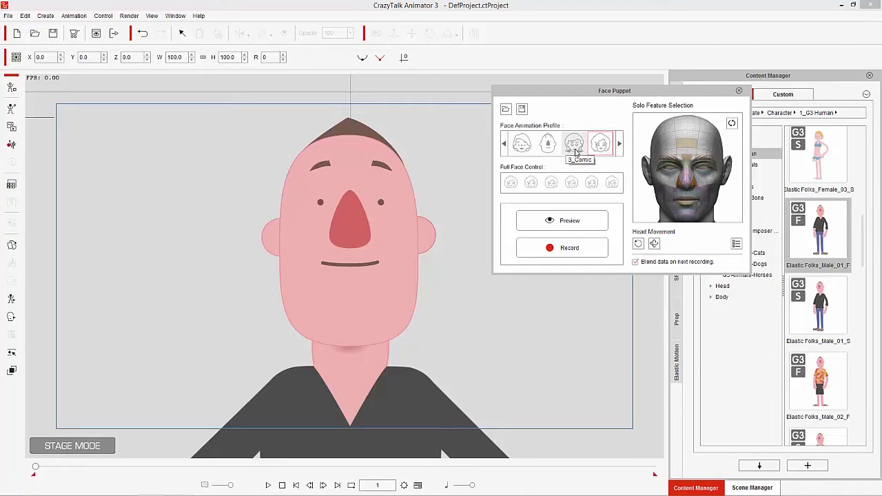
Try the first two face animation profiles and settle on the second, the bald man with the large nose
click(521, 144)
click(549, 146)
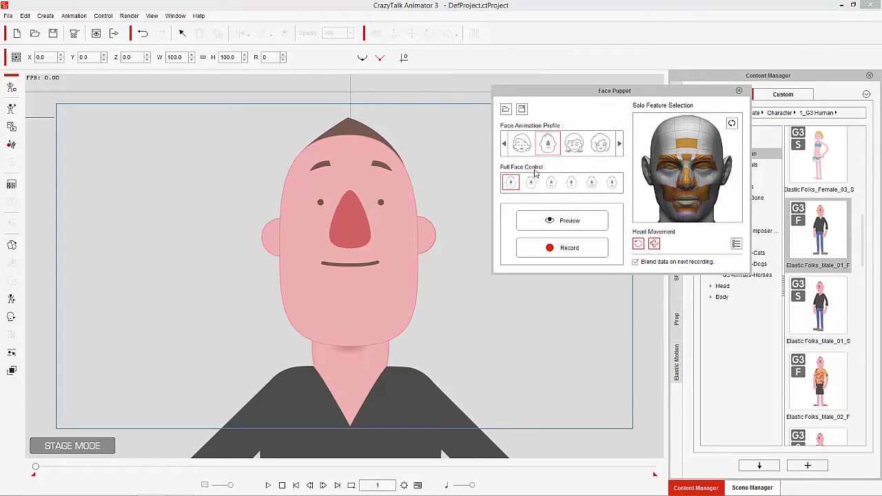
click(521, 144)
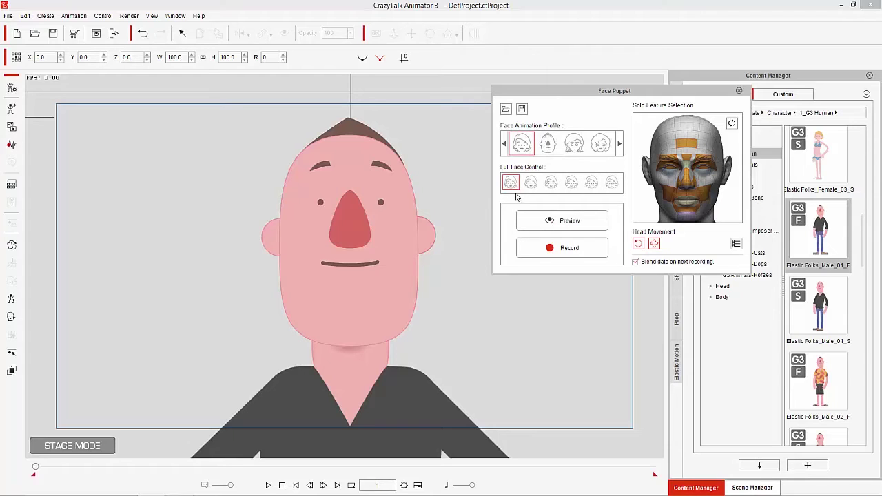
click(550, 146)
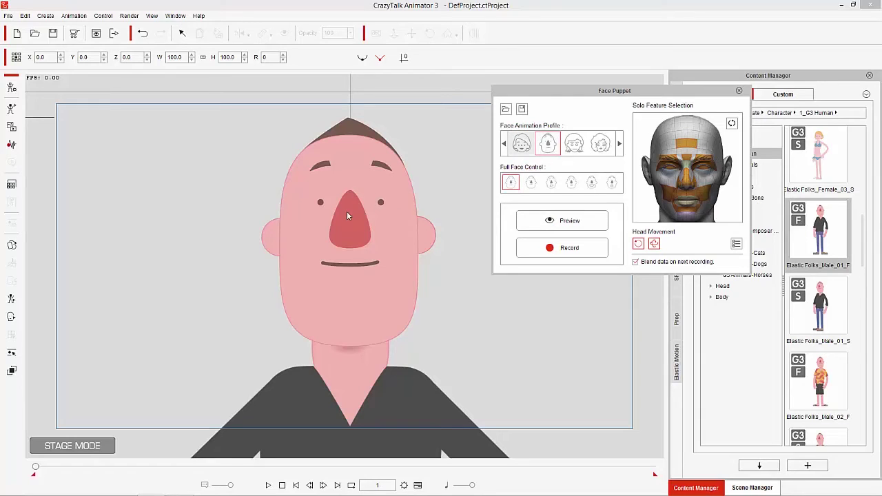
Preview the first and second full face controls of the second animation profile on the character
click(515, 183)
key(space)
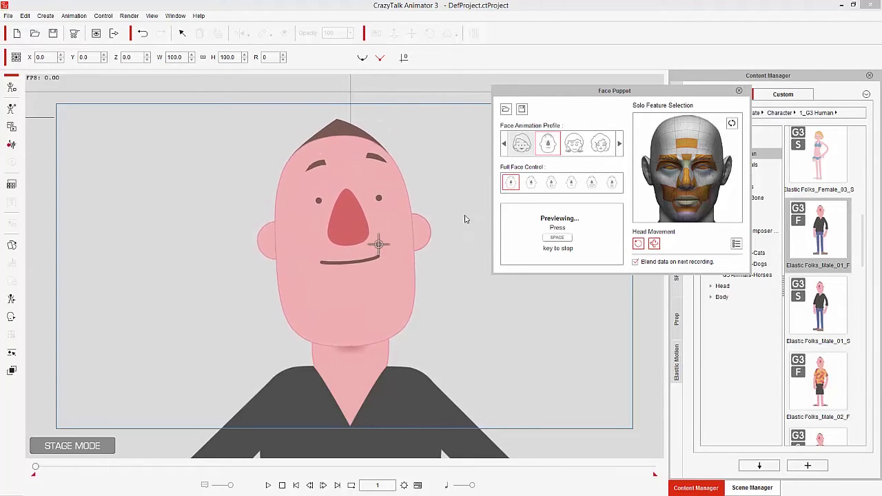
key(space)
click(532, 183)
key(space)
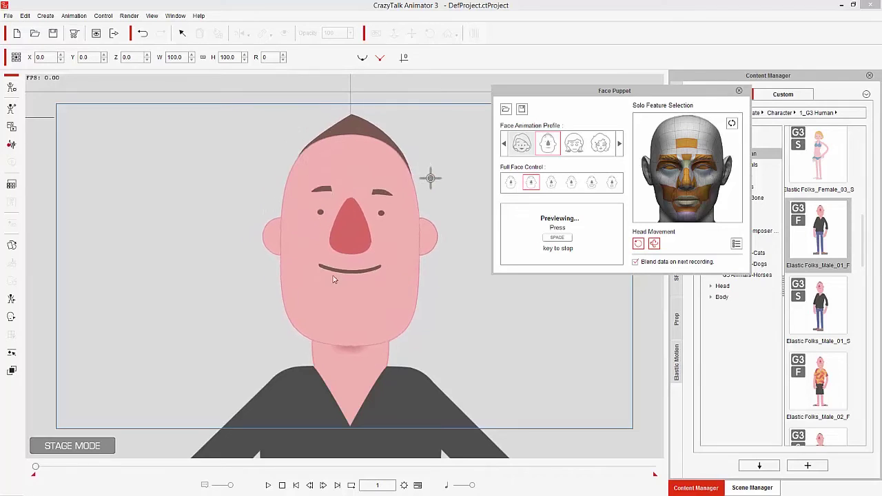
key(space)
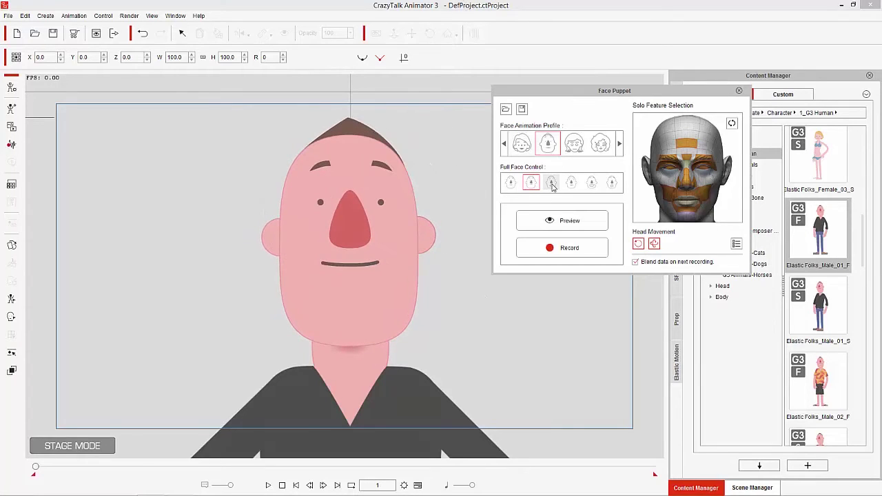
Preview the third and fourth full face controls of the same animation profile
click(551, 184)
key(space)
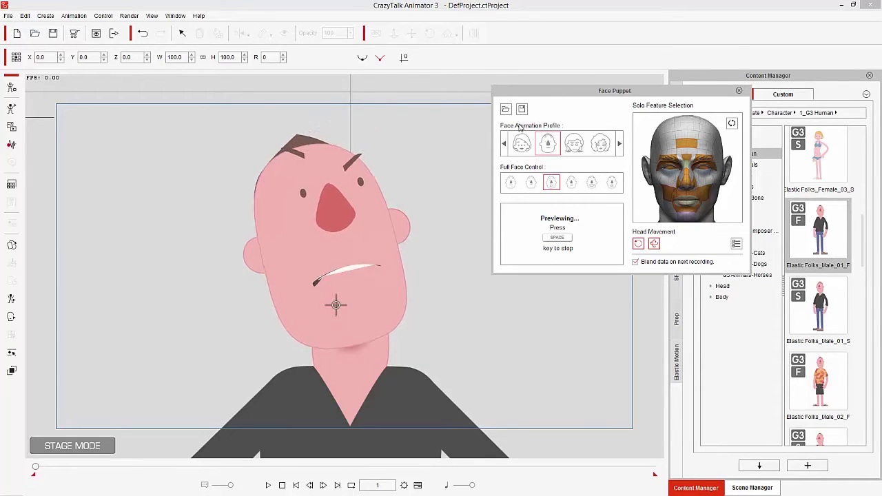
key(space)
click(572, 184)
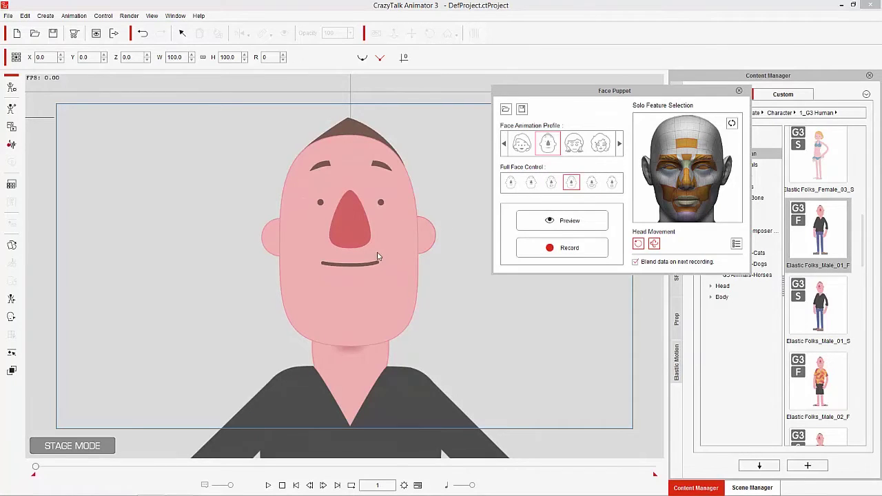
key(space)
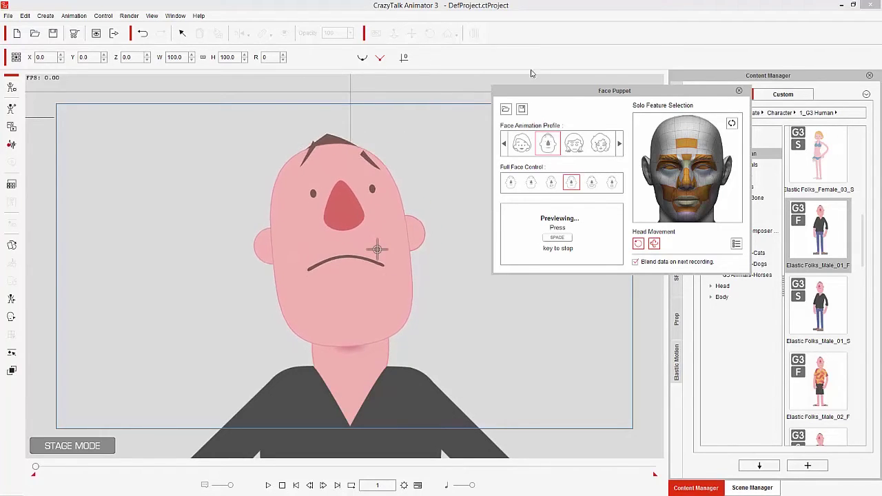
key(space)
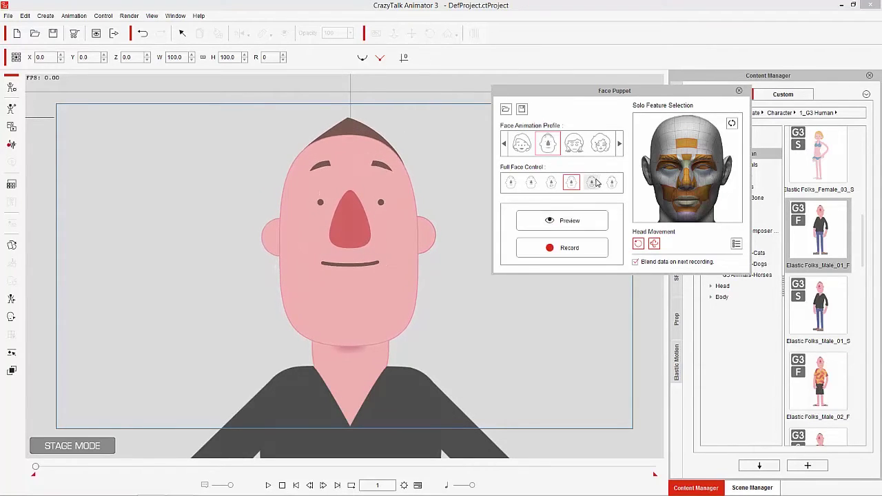
Preview the fifth and sixth full face controls of the same animation profile
click(595, 186)
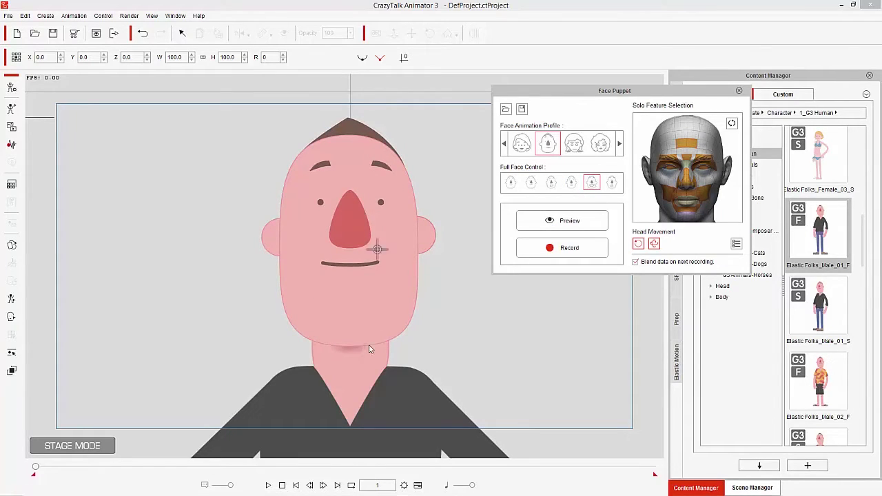
key(space)
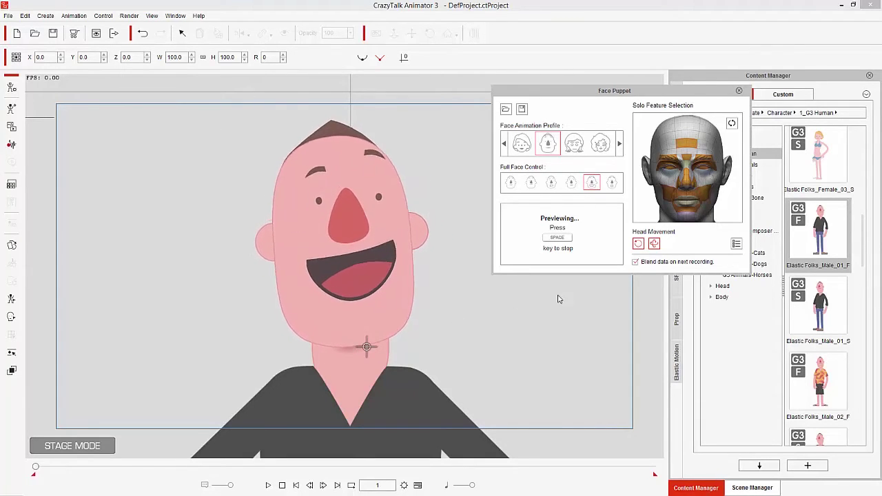
key(space)
click(610, 187)
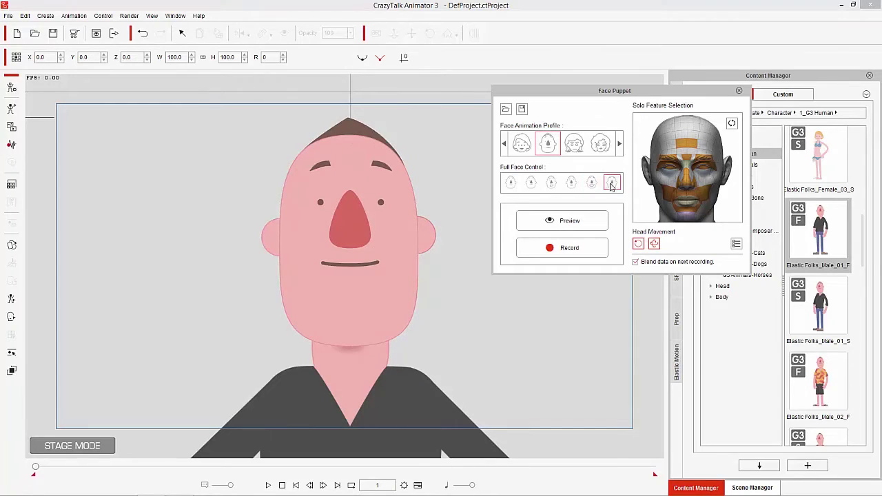
click(560, 220)
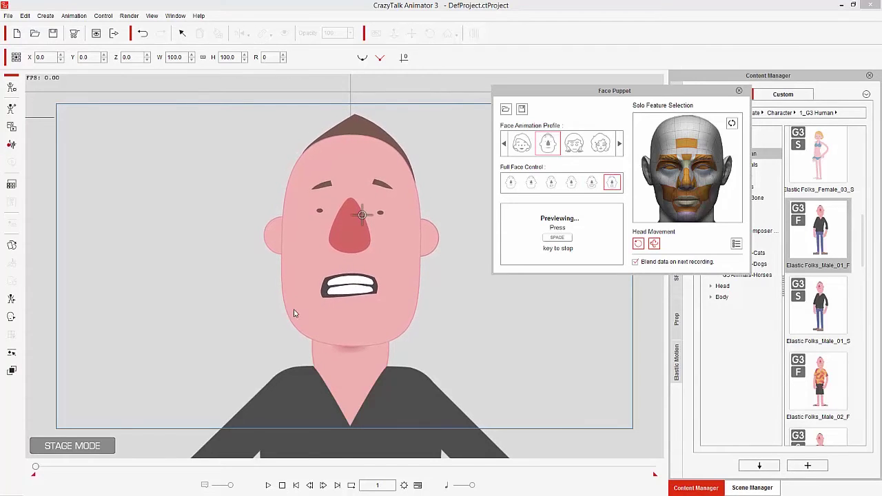
key(space)
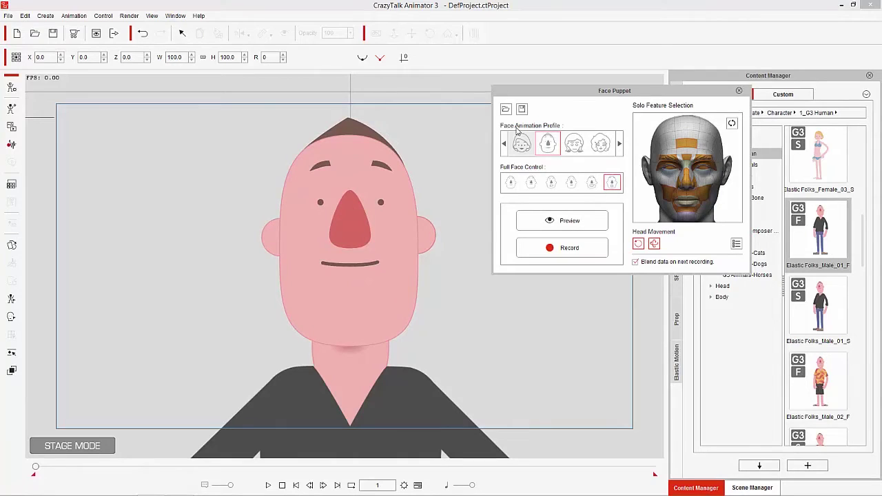
Preview the fifth full face control of the second animation profile again
click(591, 185)
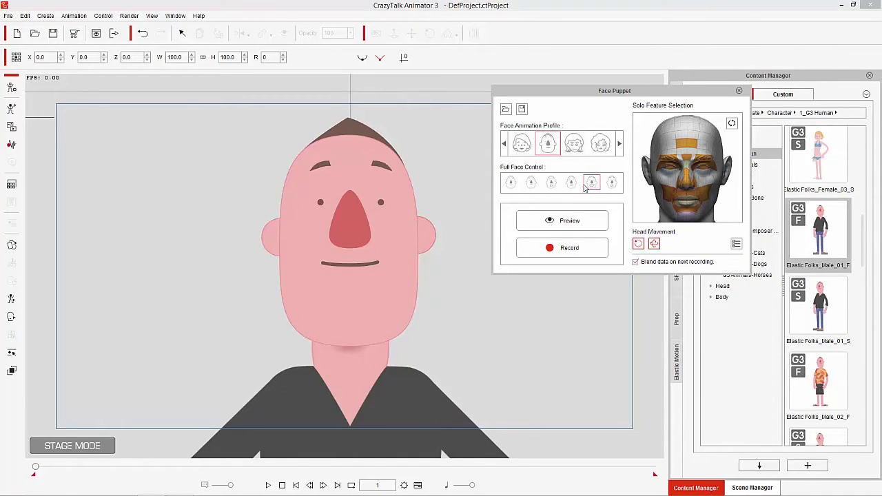
key(space)
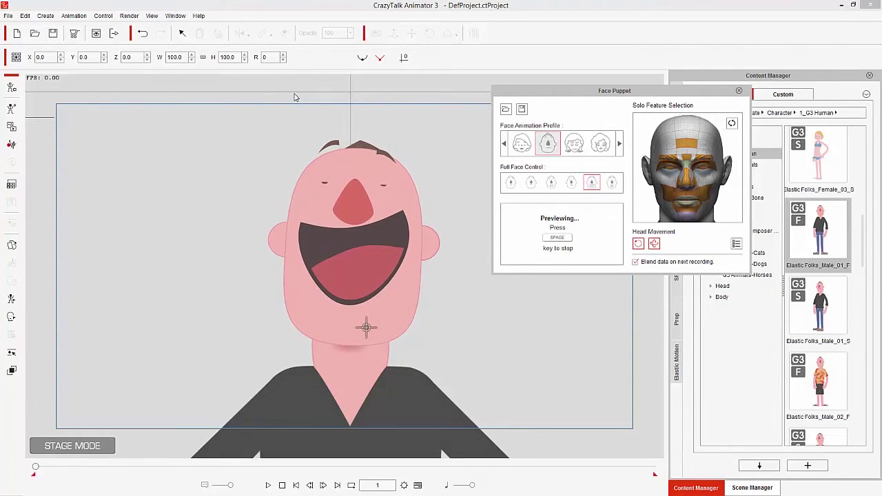
key(space)
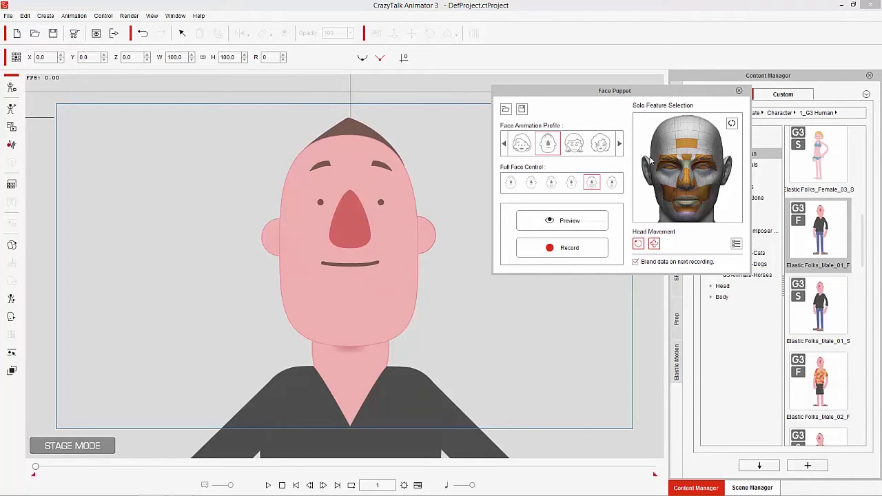
Switch to the fourth face animation profile and preview its fifth full face control for comparison
click(601, 145)
click(591, 183)
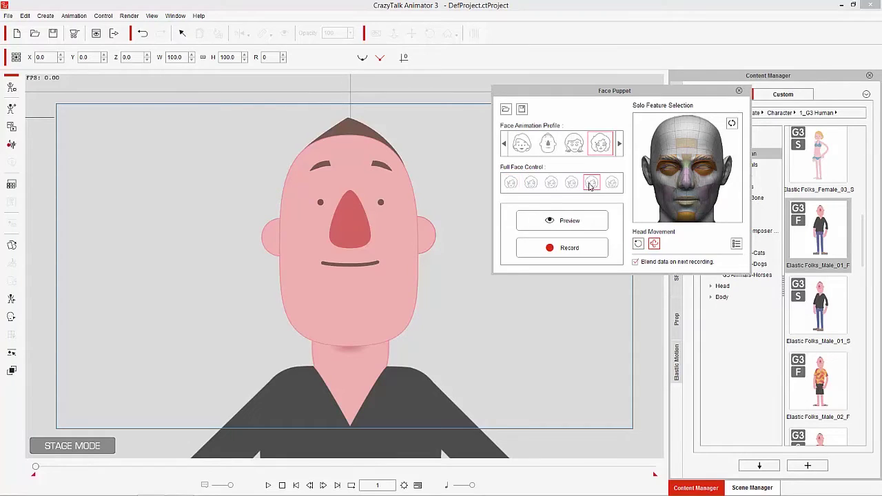
key(space)
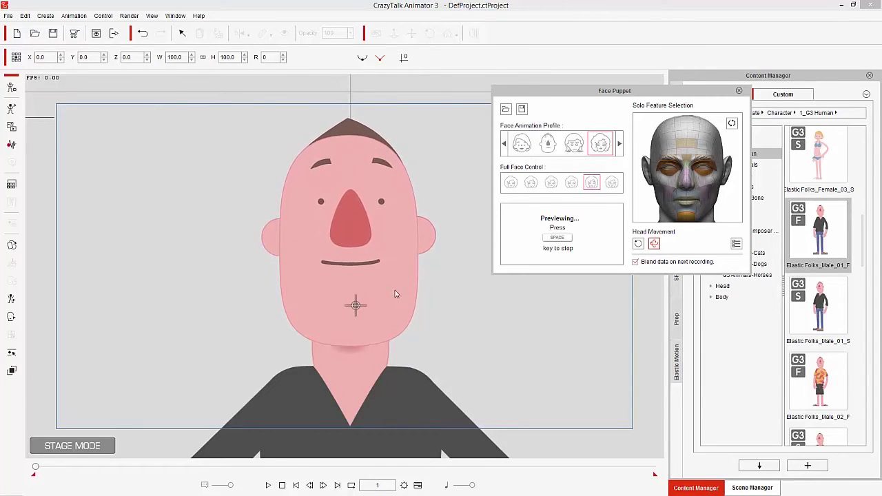
key(space)
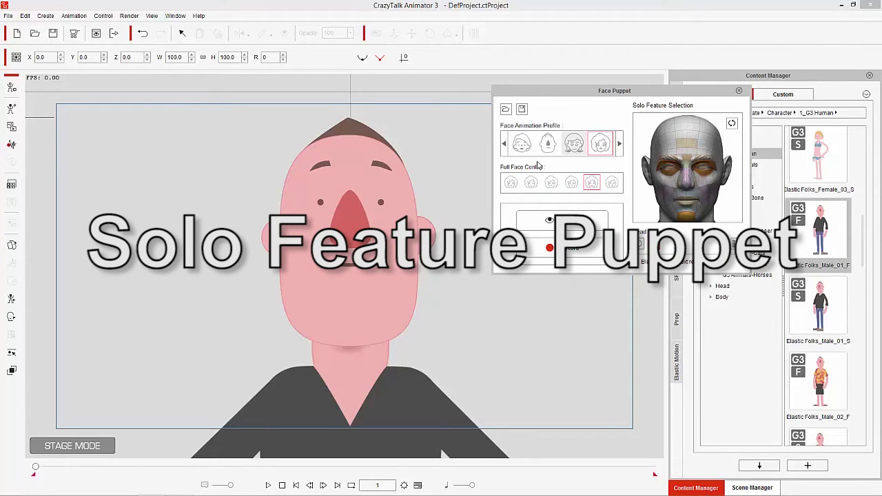
Switch to the first face animation profile, clear all selected facial features, and preview puppeteering the forehead area alone
click(521, 143)
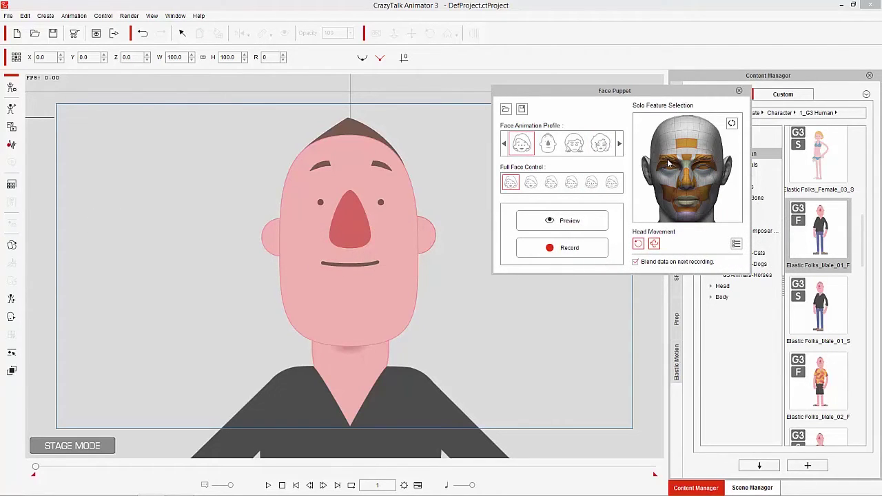
click(732, 124)
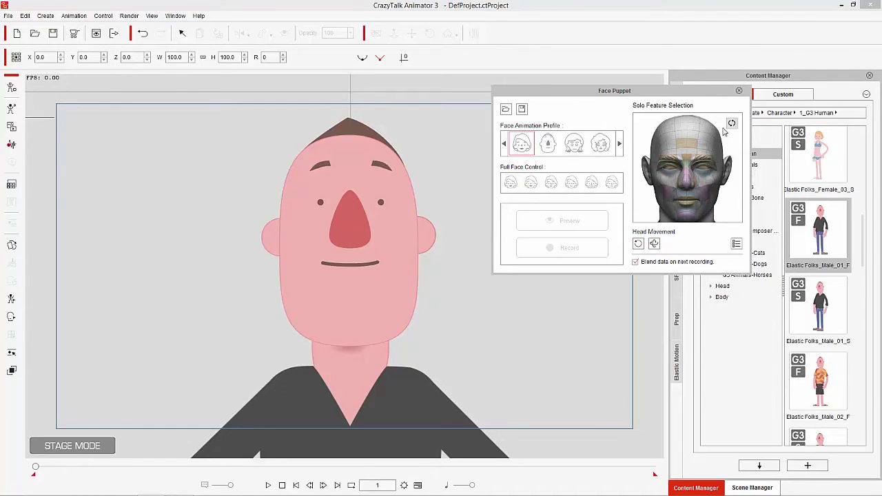
click(686, 144)
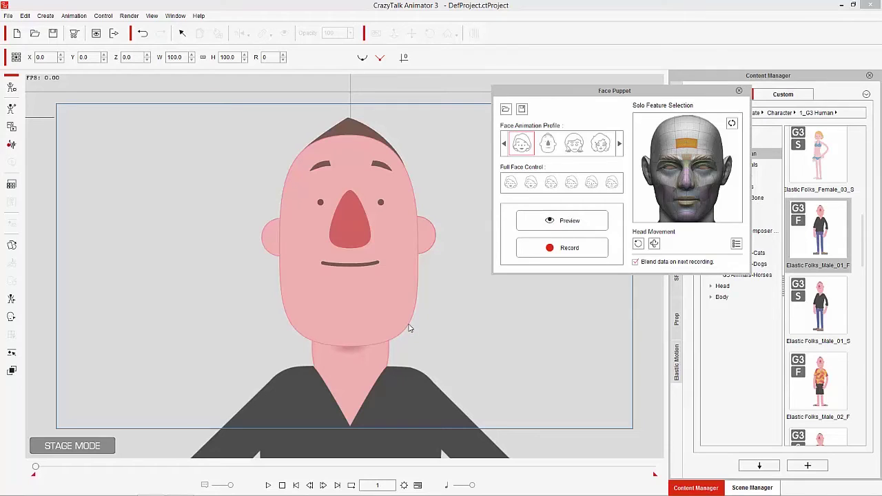
key(space)
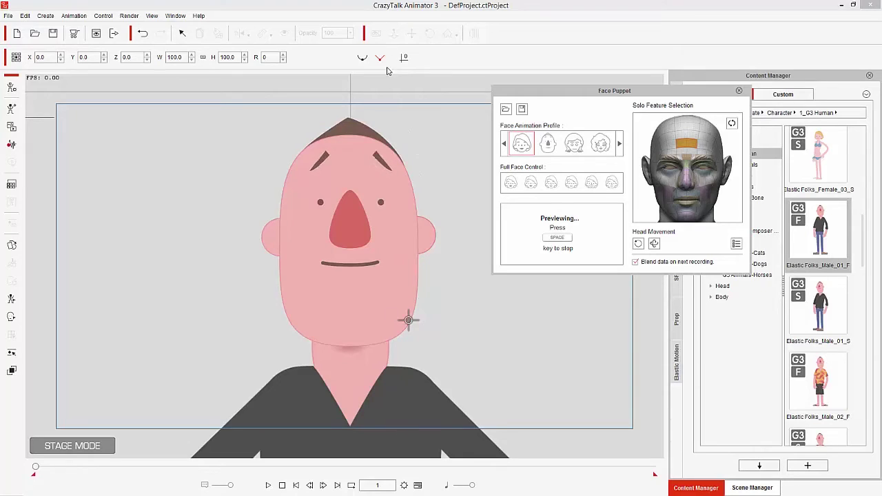
key(space)
Deselect the forehead and preview solo puppeteering of the area between the eyebrows
click(687, 144)
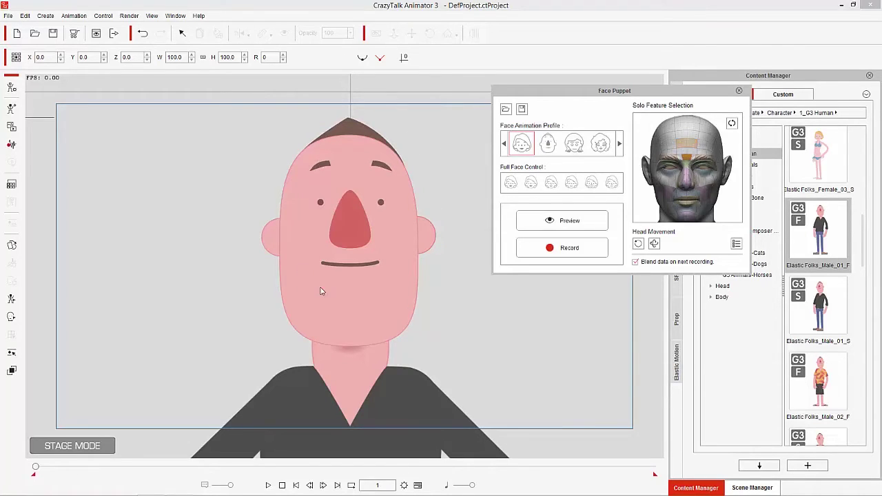
key(space)
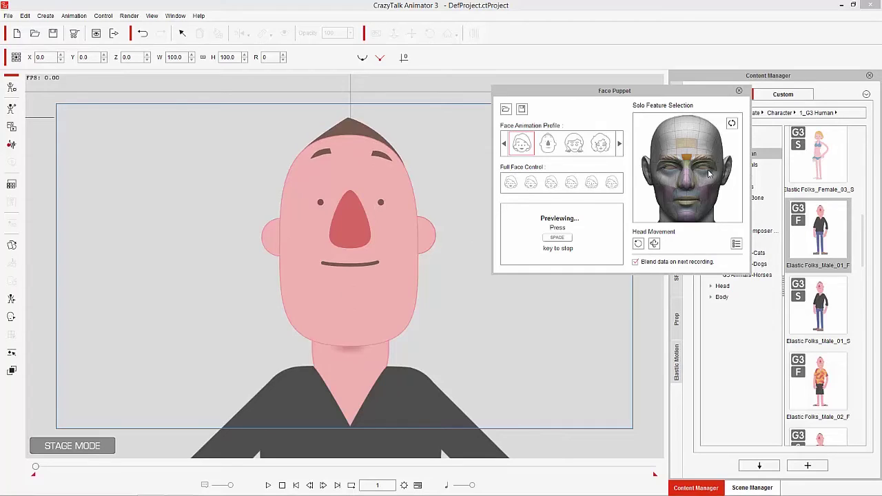
key(space)
Deselect the area between the eyebrows and preview puppeteering only the character's left eyebrow
click(686, 159)
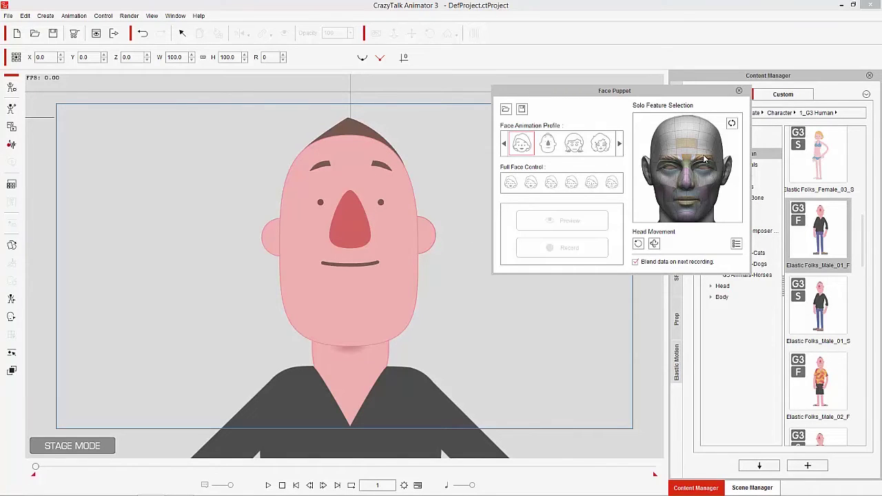
key(space)
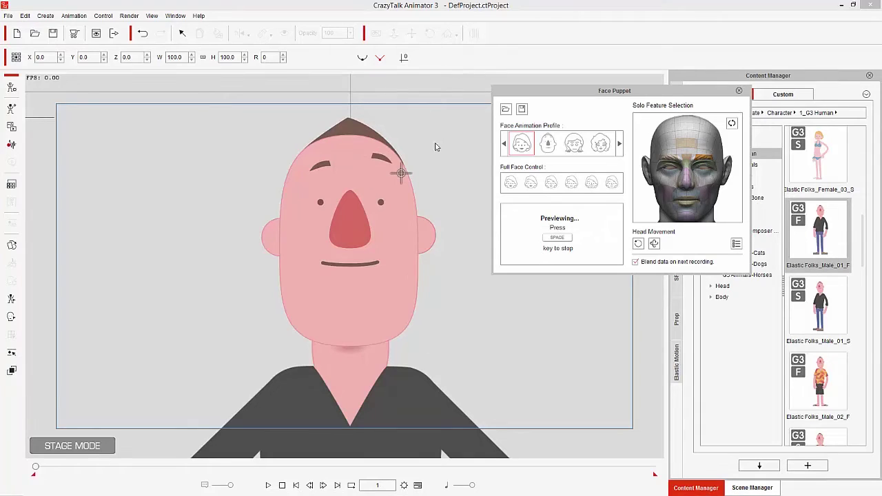
key(space)
key(space)
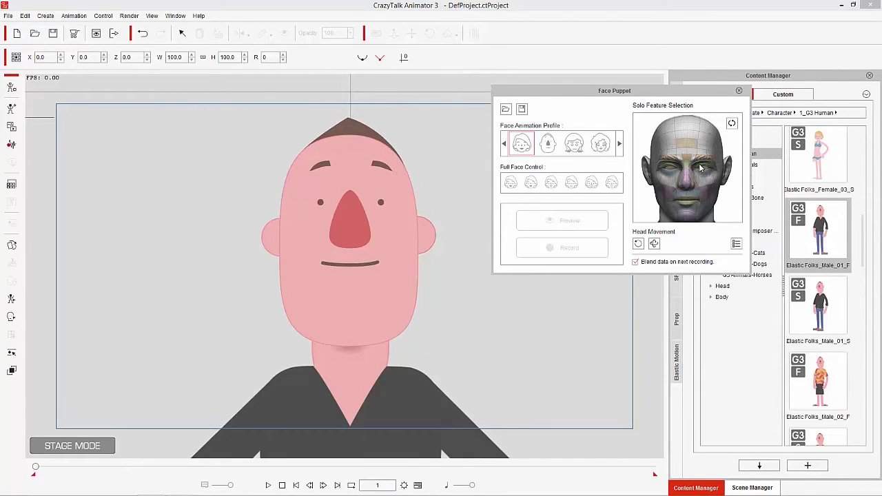
Select only the nose bridge area between the eyes and preview its solo puppeteering
click(689, 166)
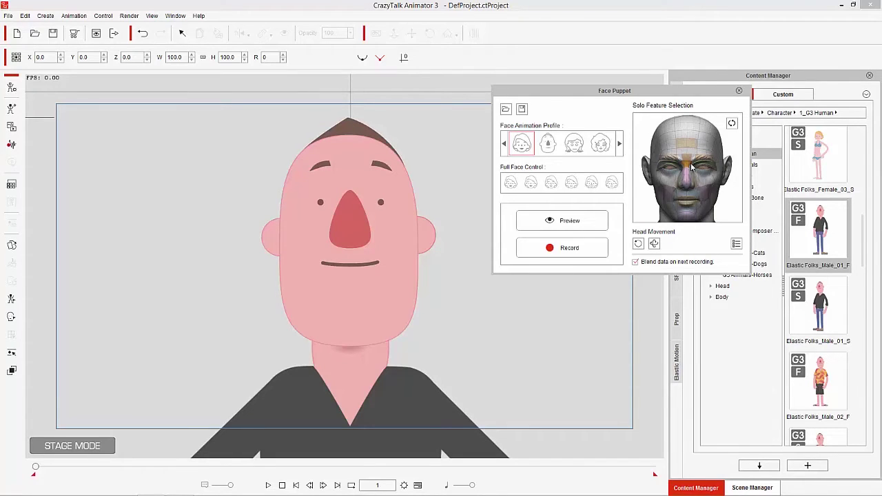
key(space)
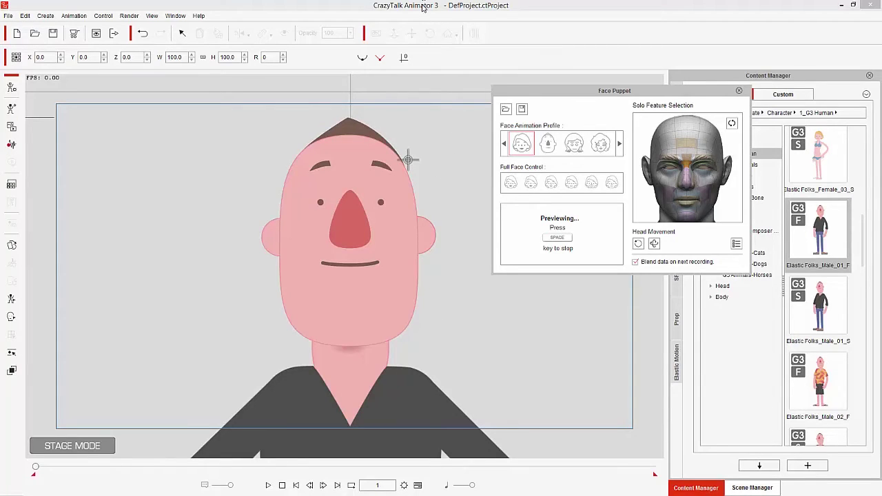
key(space)
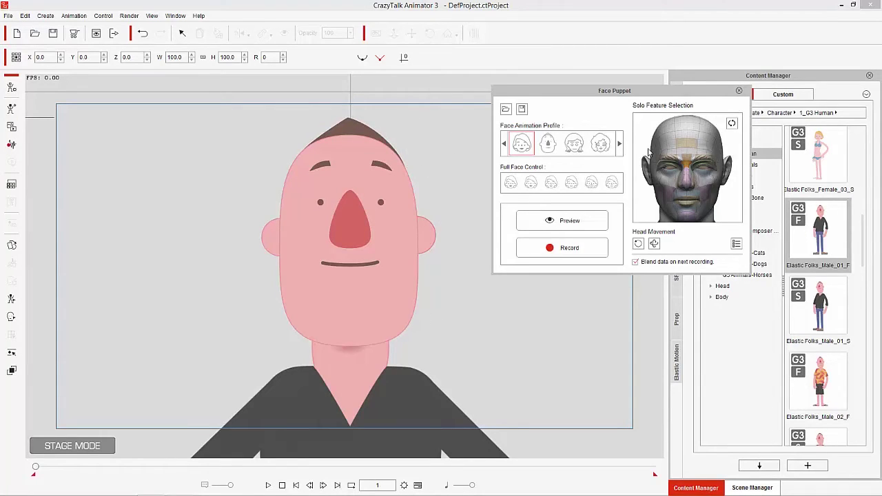
Select only the forehead in the solo feature selection and preview its puppeteering
click(686, 145)
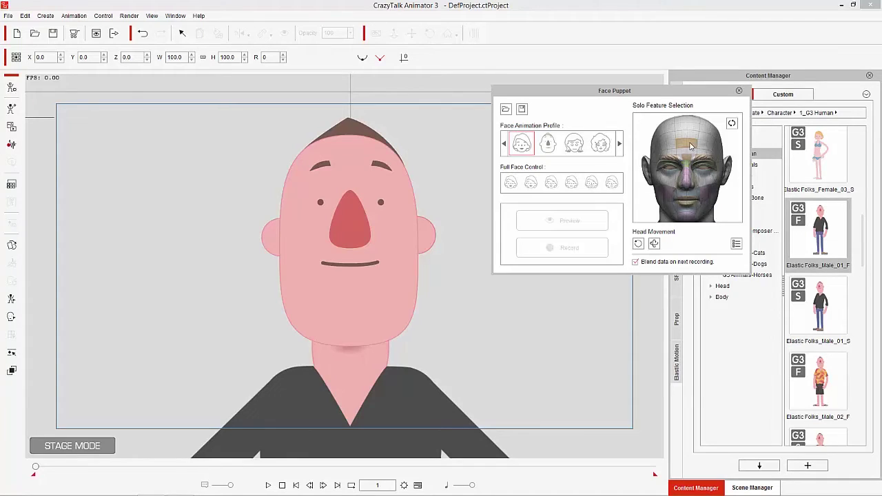
key(space)
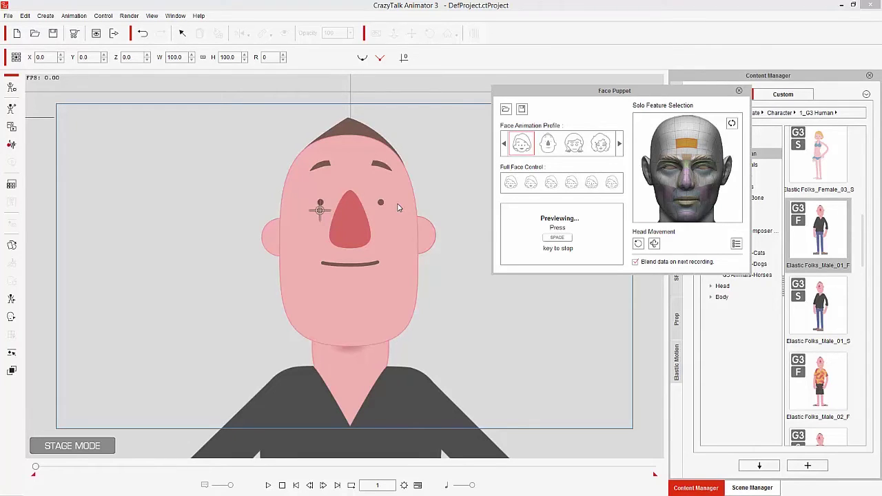
key(space)
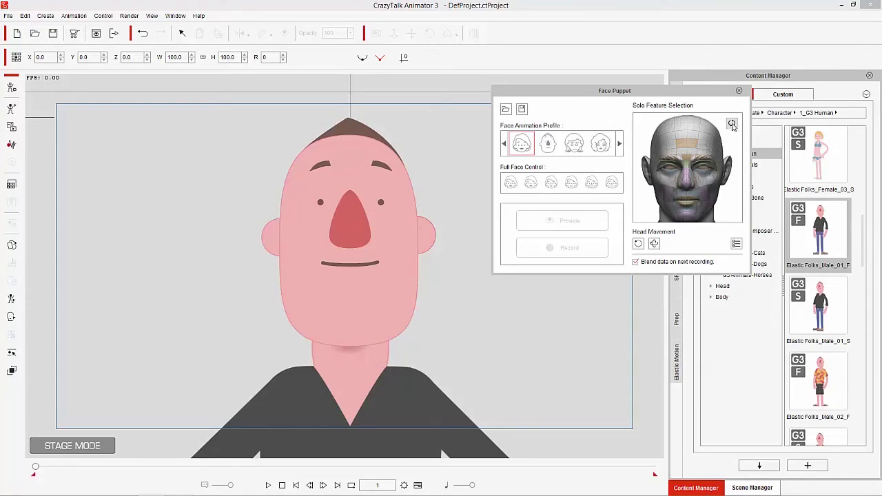
Select the whole nose as the only solo feature and preview its puppeteering
click(685, 181)
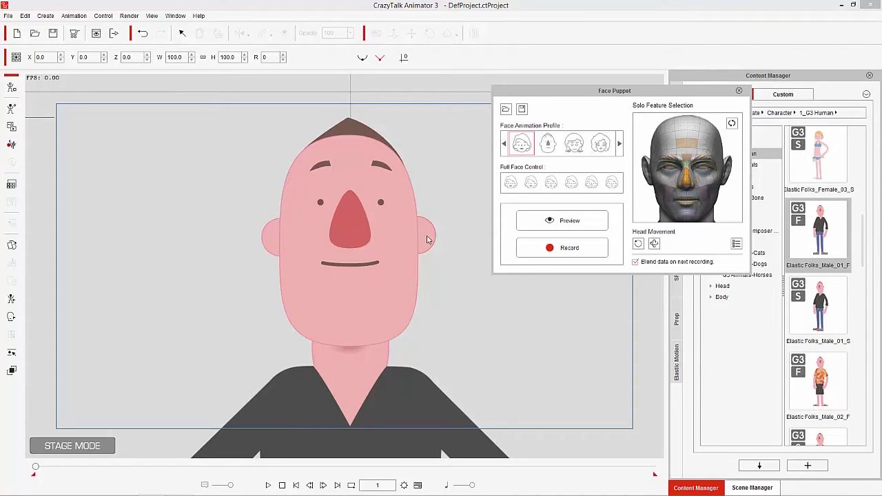
key(space)
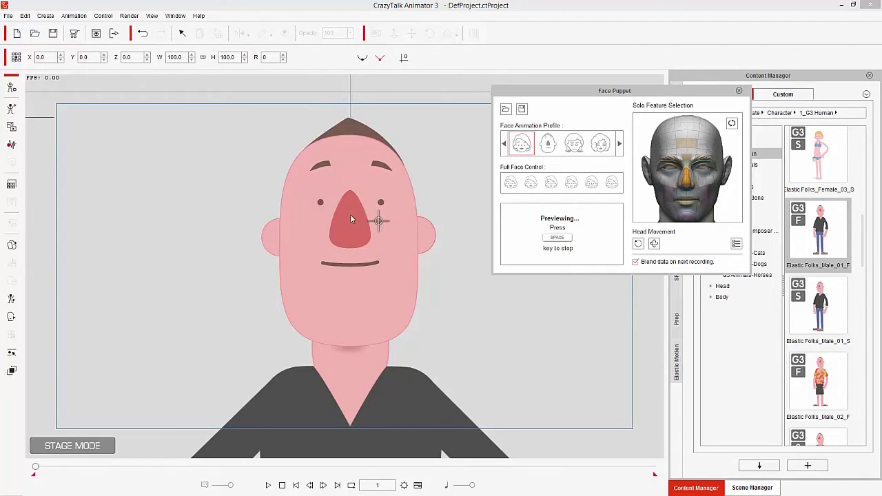
key(space)
Limit the solo selection to the nose tip area and preview its puppeteering
click(688, 177)
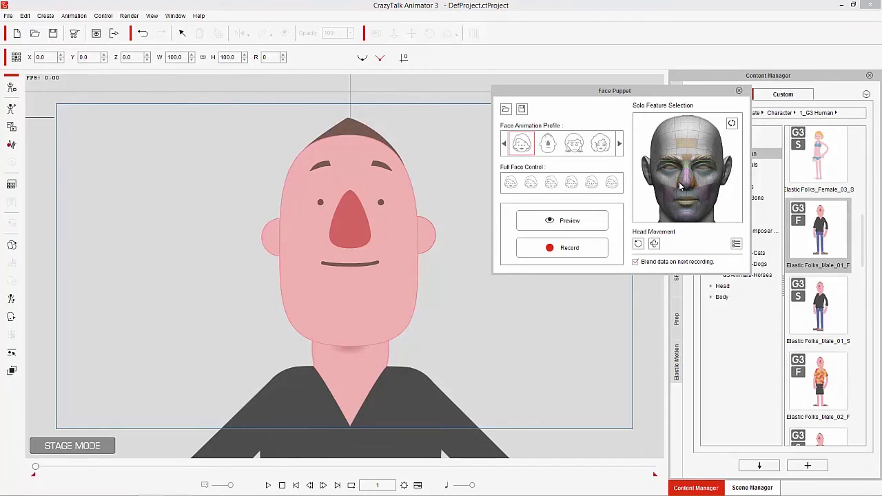
key(space)
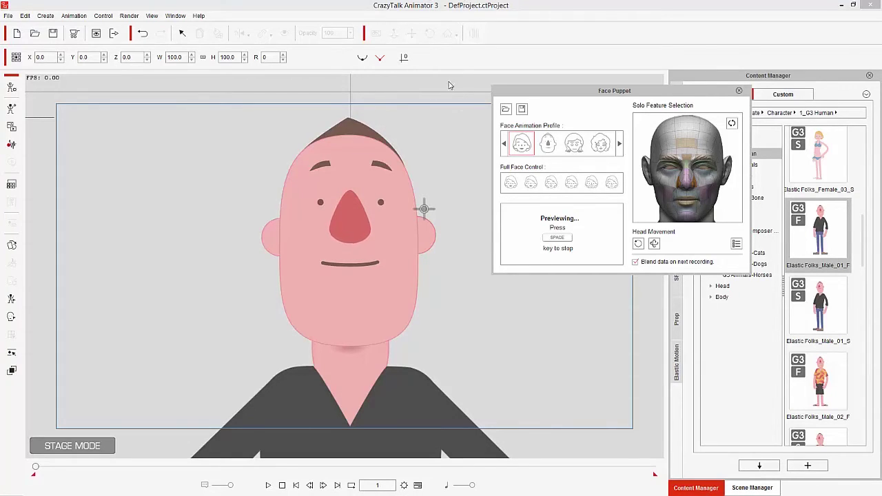
key(space)
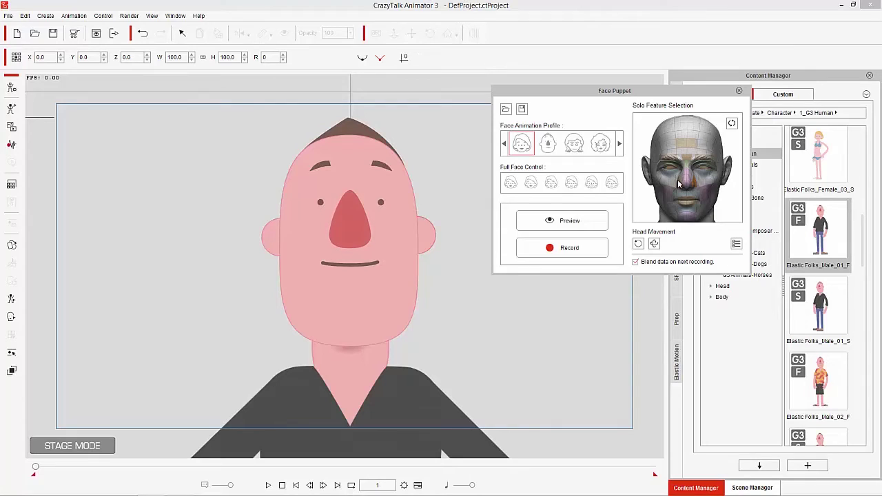
Preview puppeteering only the nostril on the character's left side, then deselect it
click(580, 221)
key(space)
click(694, 182)
Select both eyeballs as the solo feature and preview puppeteering their gaze
click(705, 172)
key(space)
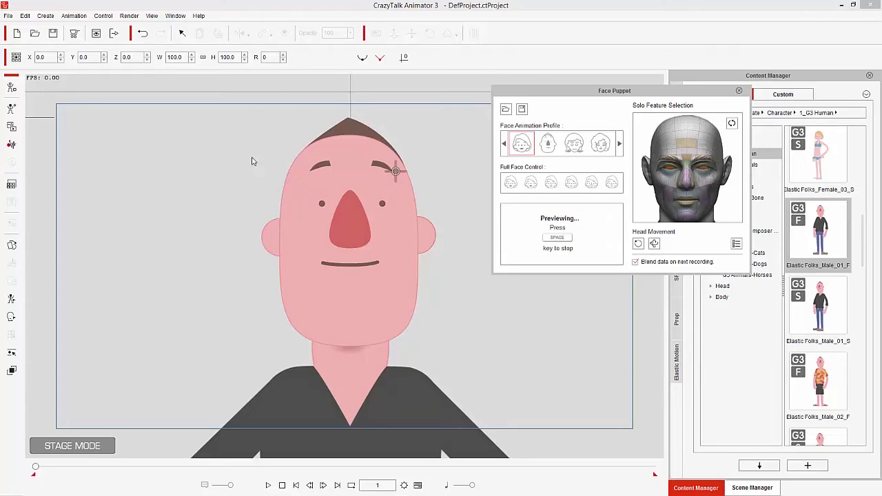
key(space)
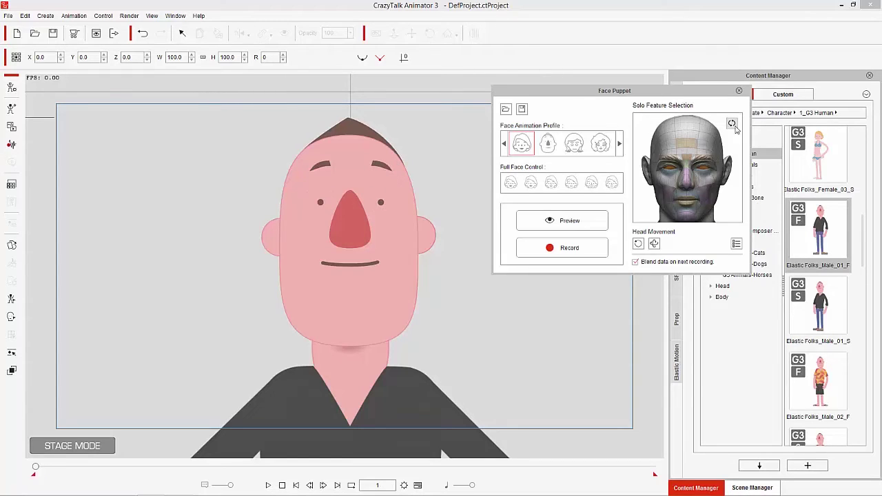
Add the eyelid areas around both eyes, preview puppeteering the full eyes, and clear the eye selection
click(672, 173)
click(672, 174)
key(space)
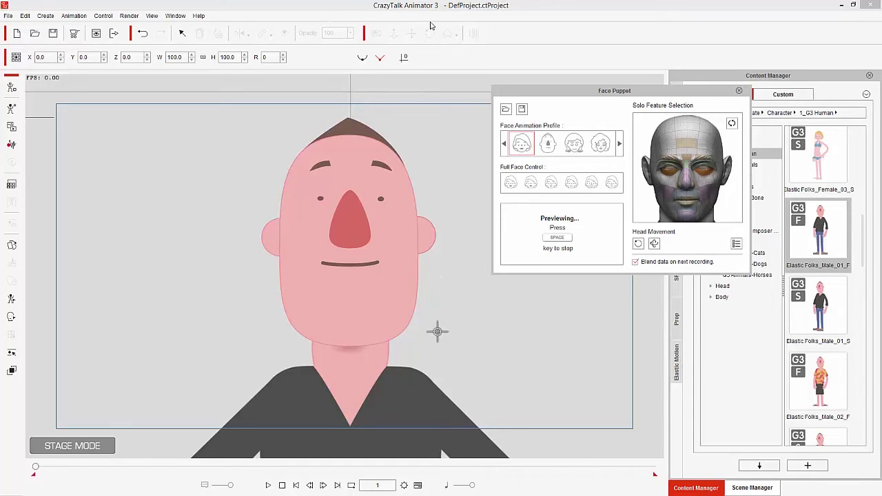
key(space)
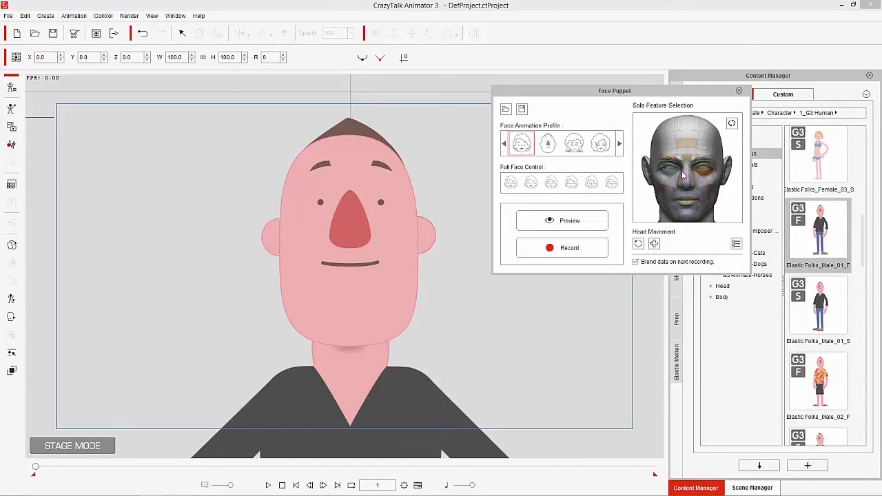
click(704, 176)
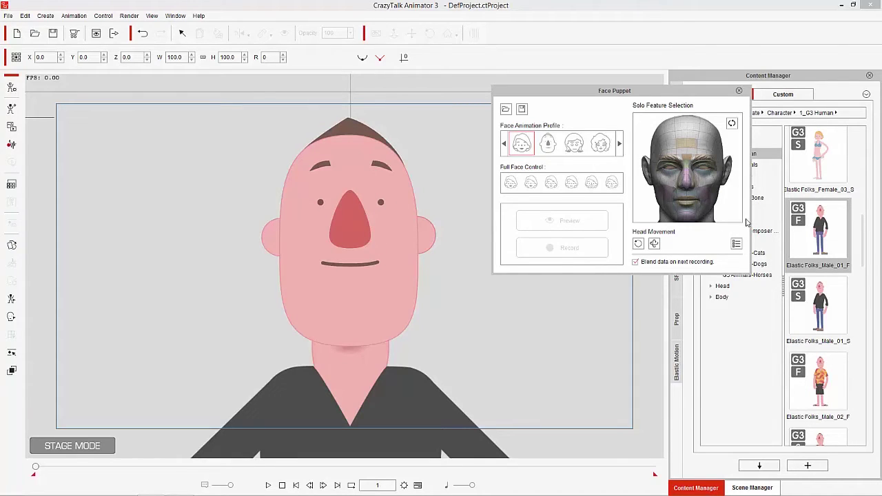
Select both cheek areas beside the mouth and preview puppeteering them together
click(705, 198)
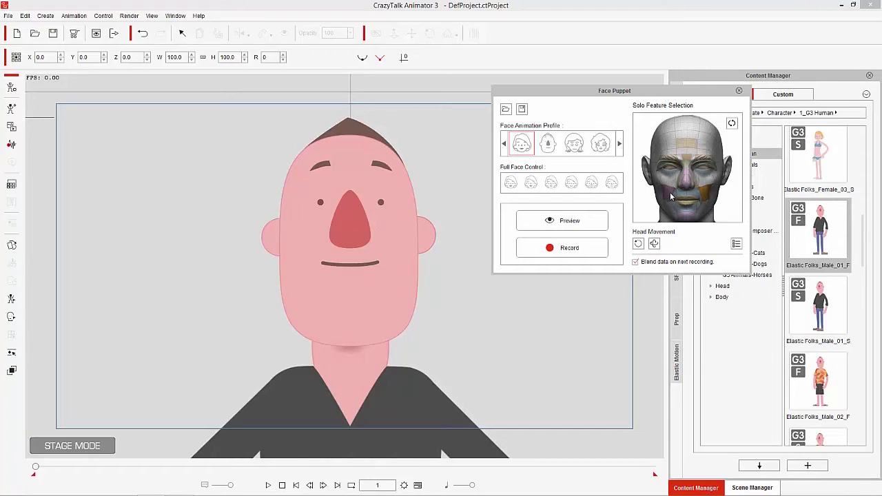
key(space)
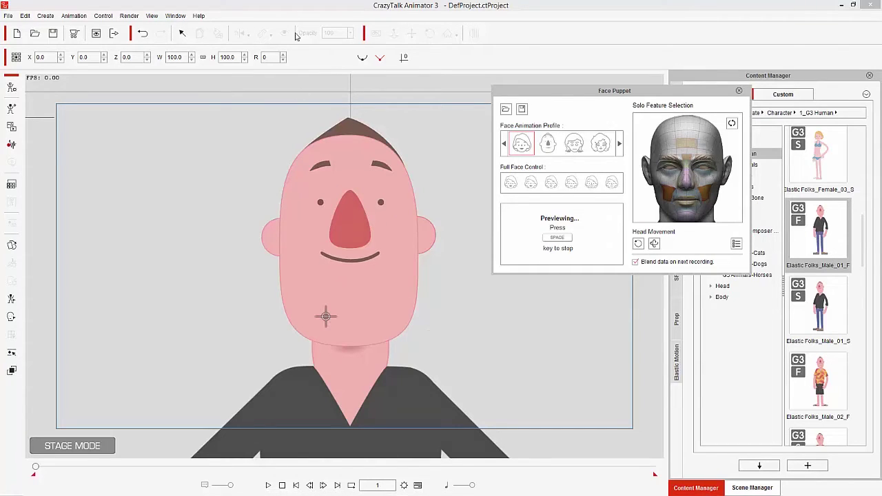
key(space)
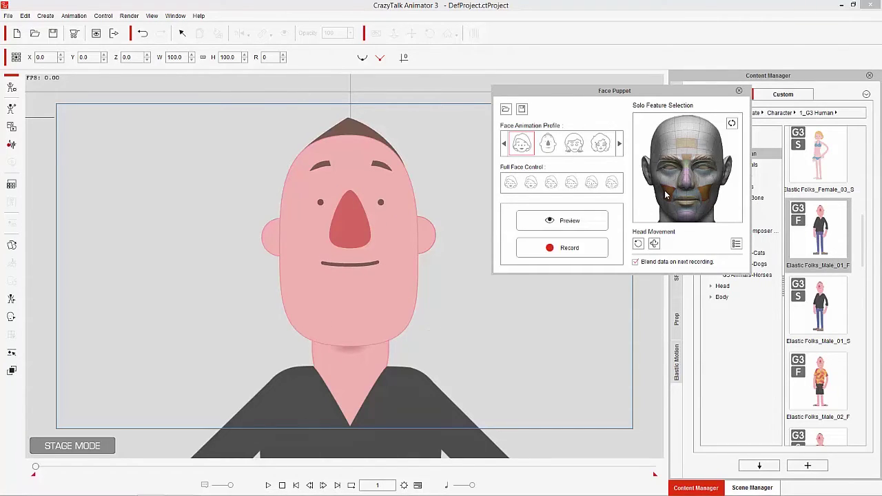
Preview puppeteering only the cheek area on the character's left side of the mouth
key(space)
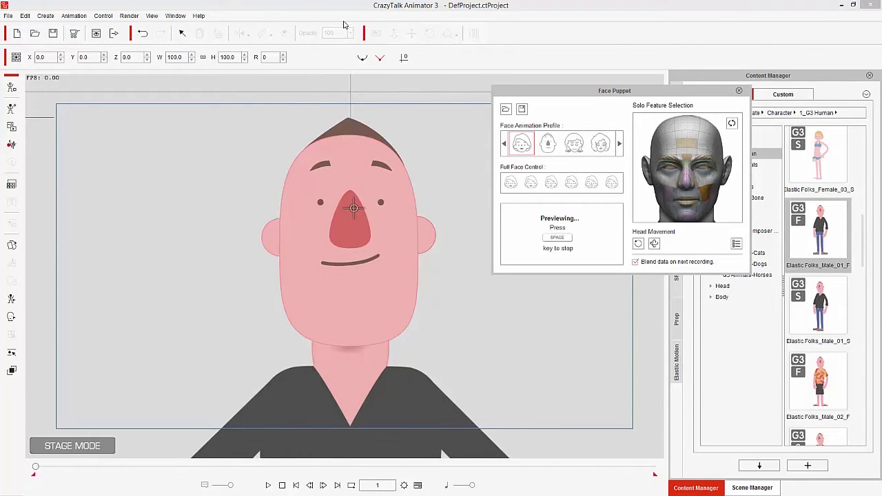
key(space)
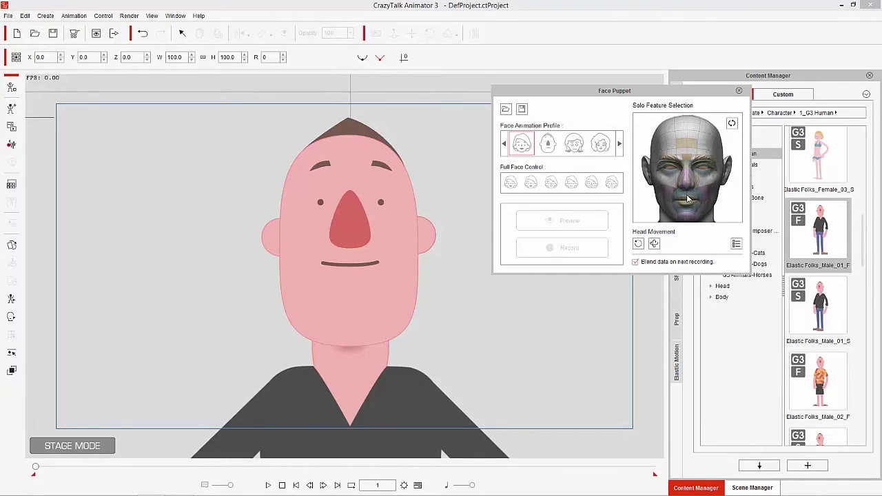
Preview puppeteering the lips together with the areas surrounding the mouth
key(space)
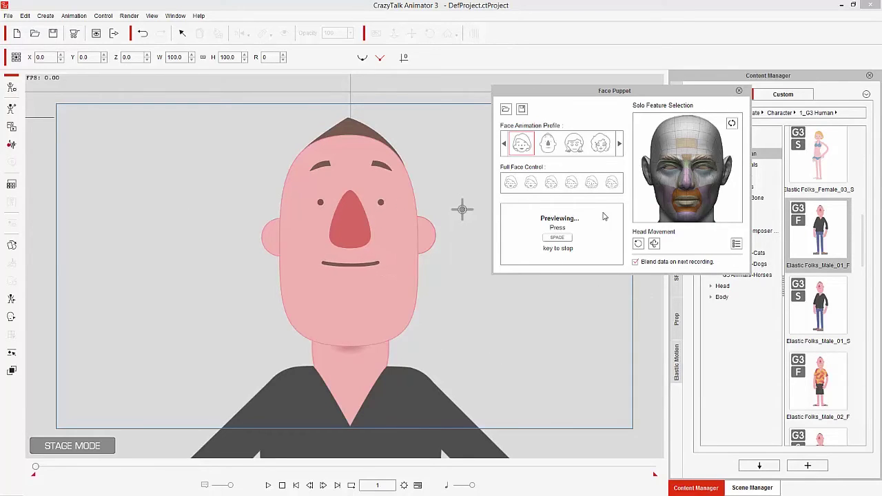
key(space)
Reduce the solo selection to the lips alone and preview their puppeteering
click(693, 203)
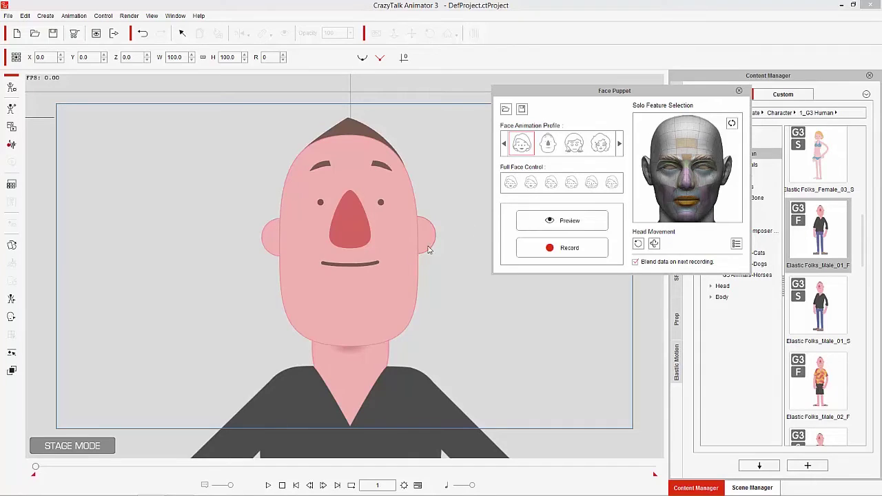
key(space)
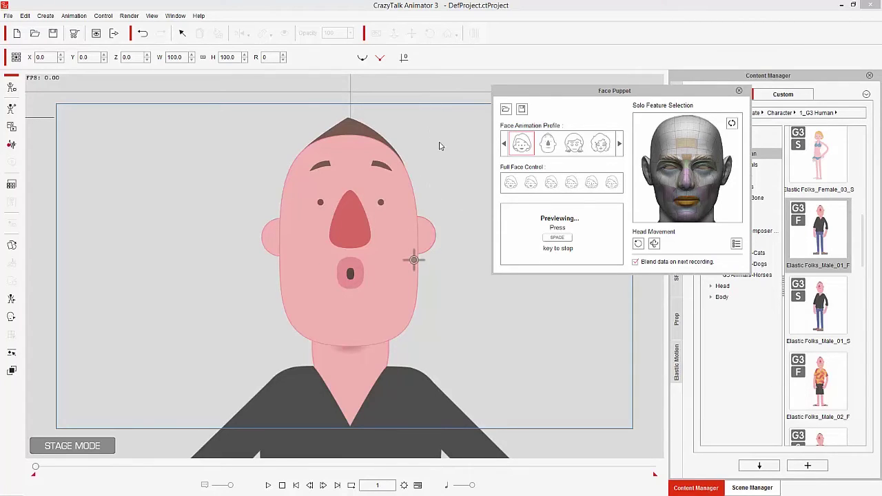
key(space)
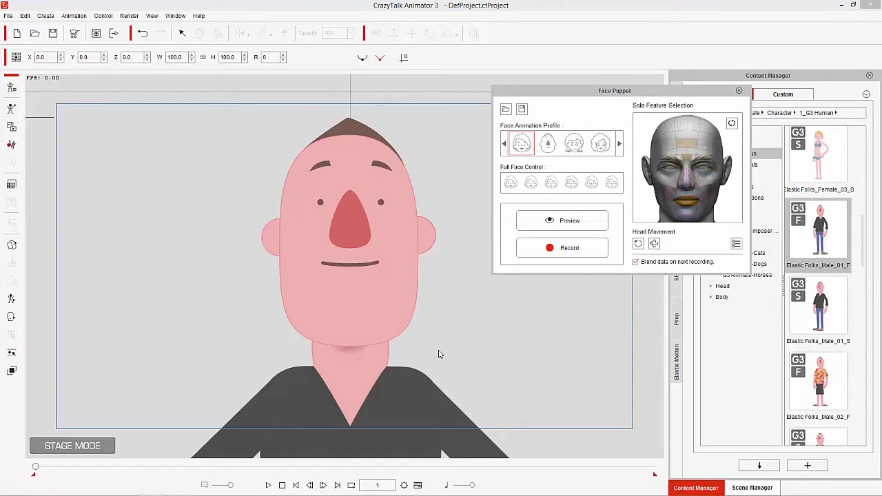
Replace the lips with the chin as the solo feature and preview puppeteering the jaw
click(687, 206)
key(space)
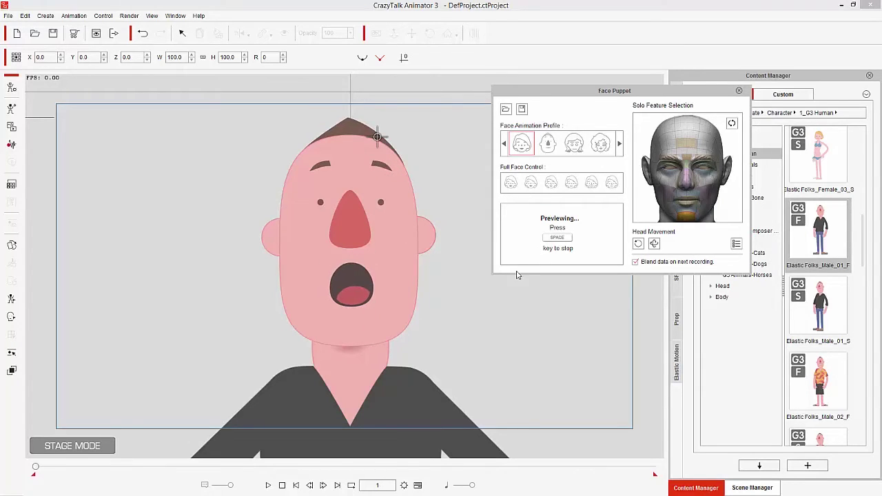
key(space)
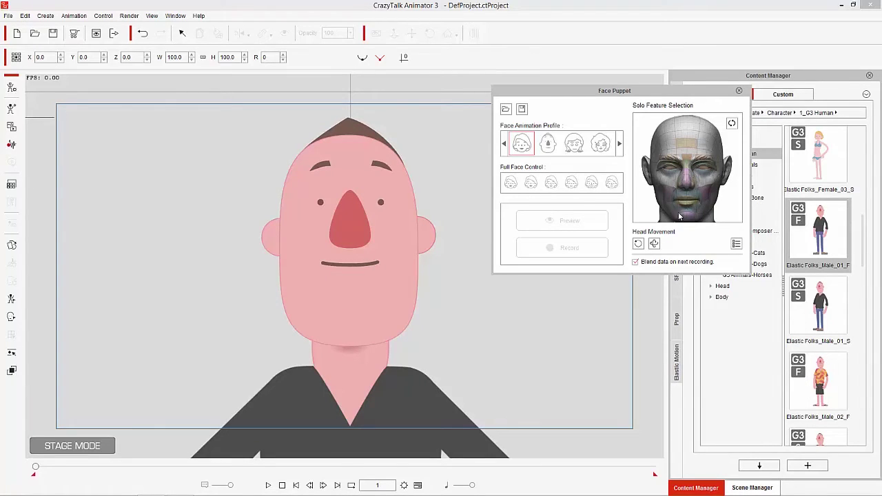
Enable only head rotation under Head Movement, preview tilting the head, and disable rotation again
click(638, 244)
key(space)
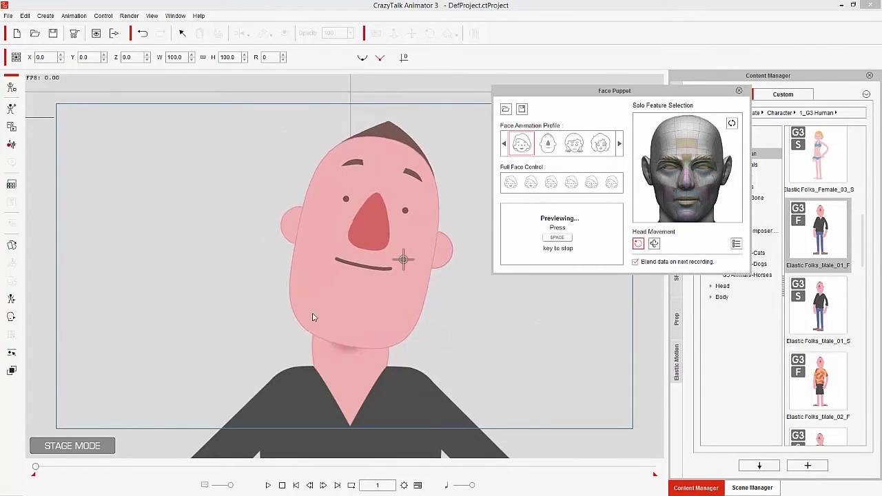
key(space)
click(639, 246)
Enable the directional head movement option and preview moving the head without rotation
click(654, 244)
key(space)
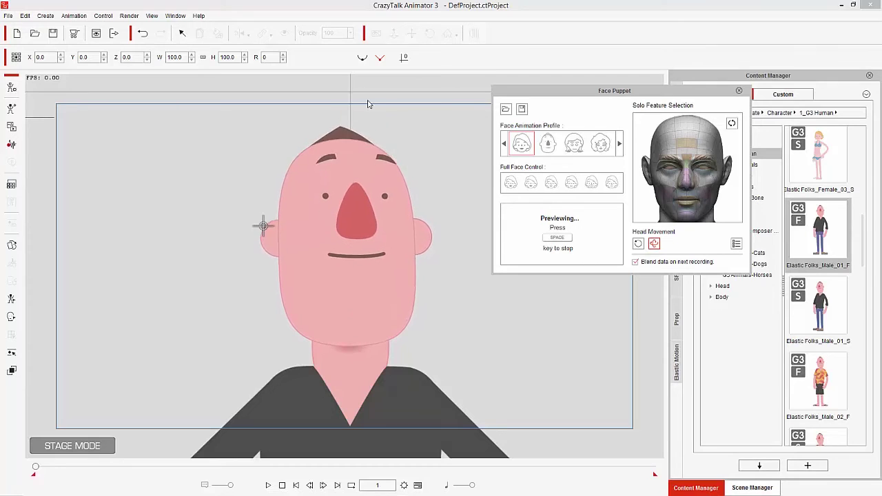
key(space)
Preview head rotation and directional head movement combined, then turn off the rotation
key(space)
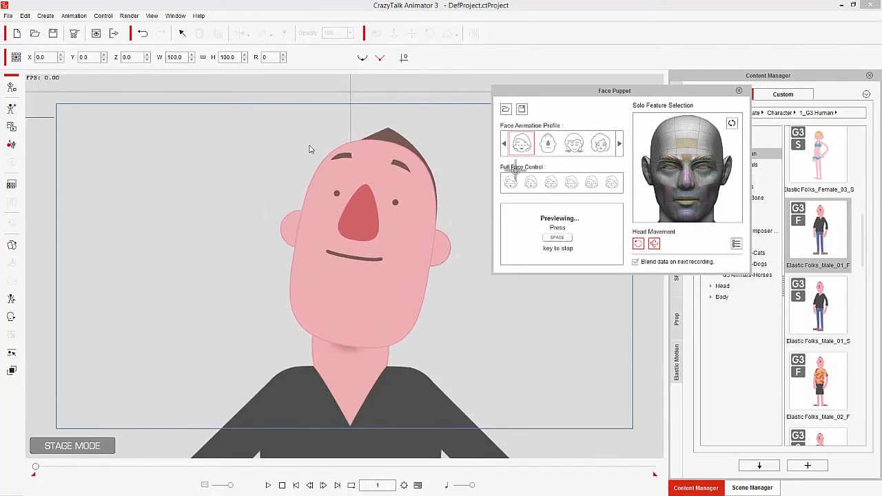
key(space)
click(638, 244)
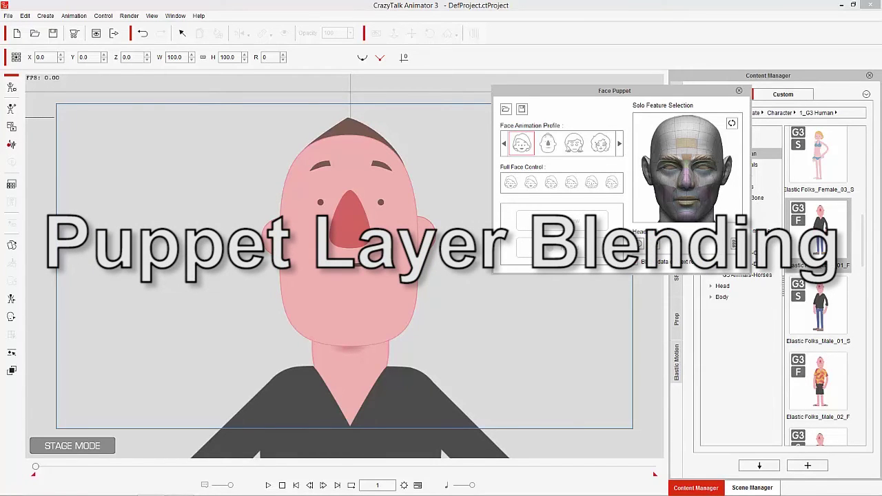
Choose the second face animation profile and its last full face control preset
click(549, 145)
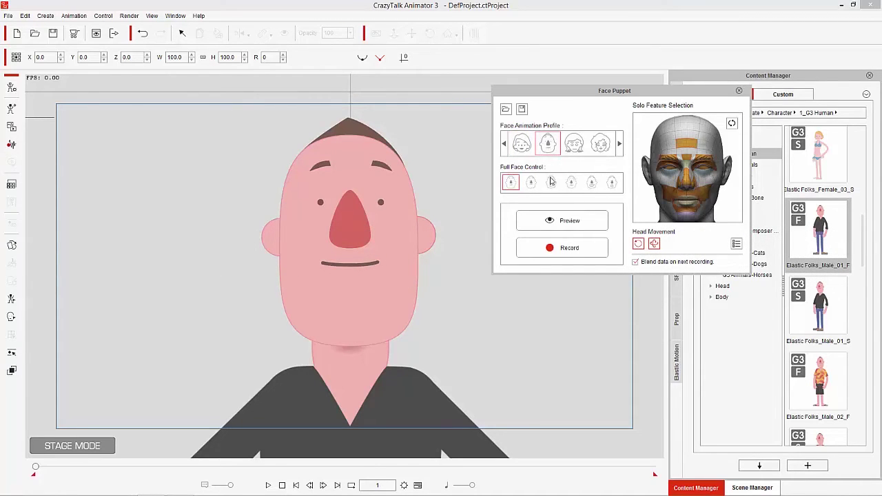
click(611, 183)
Record a full face puppet take from the first frame, return the playhead toward the start, and undo the recording
click(561, 249)
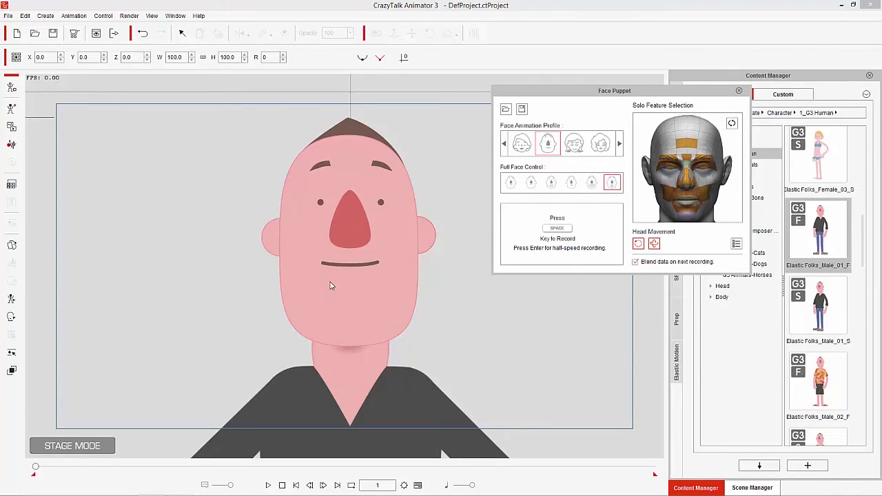
key(space)
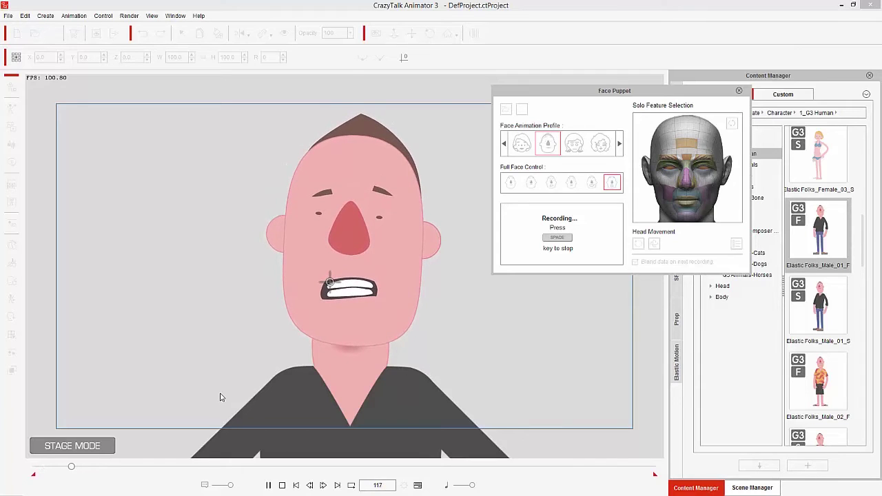
key(space)
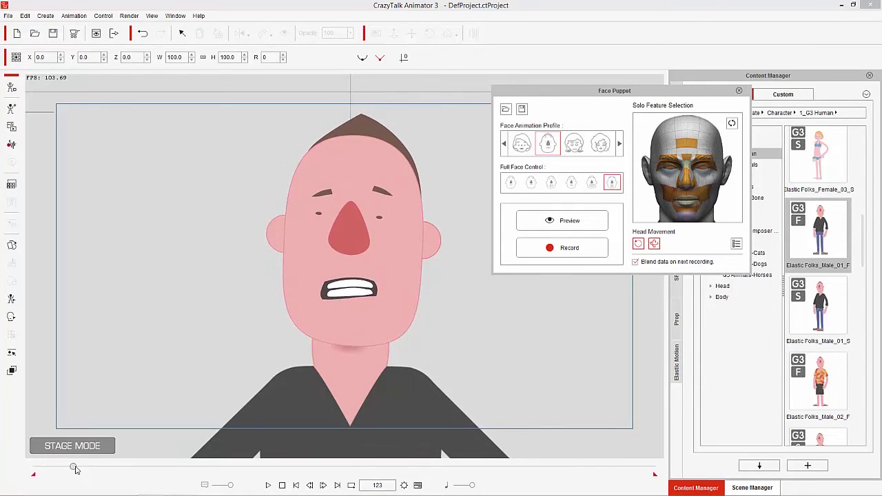
drag(74, 467, 35, 468)
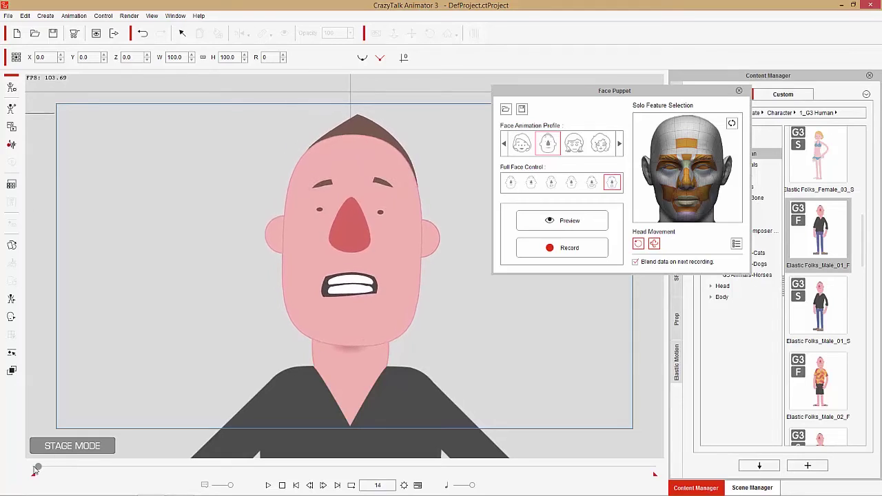
key(ctrl+z)
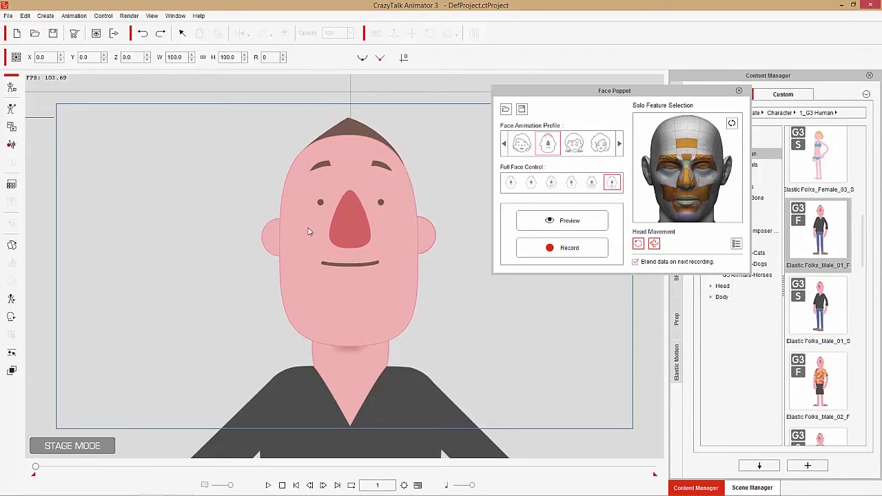
Record a full face puppet take on the character from frame 1 to frame 112
click(562, 251)
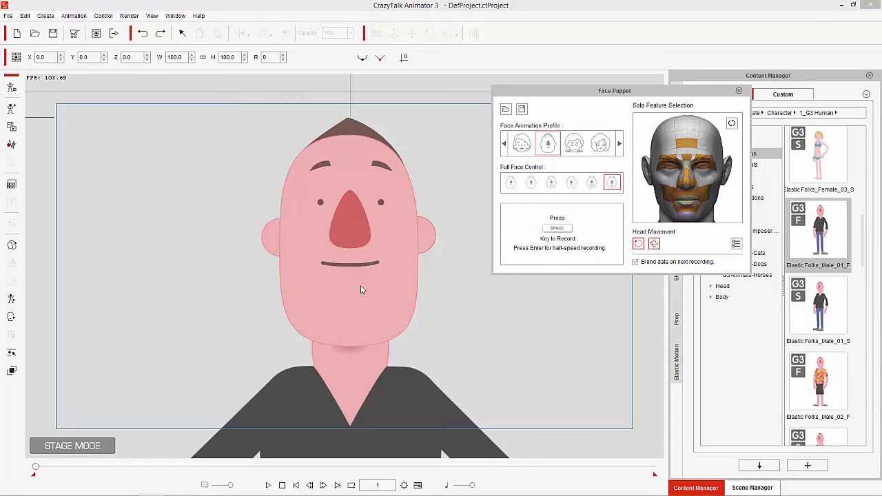
key(space)
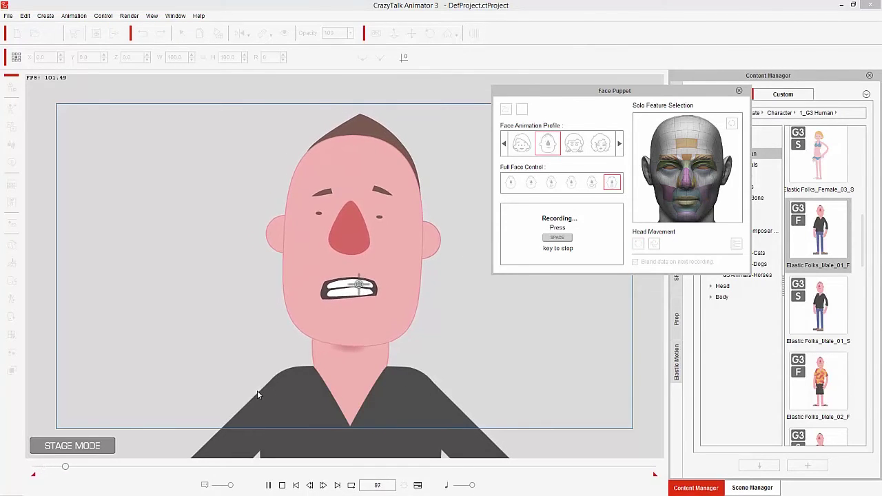
key(space)
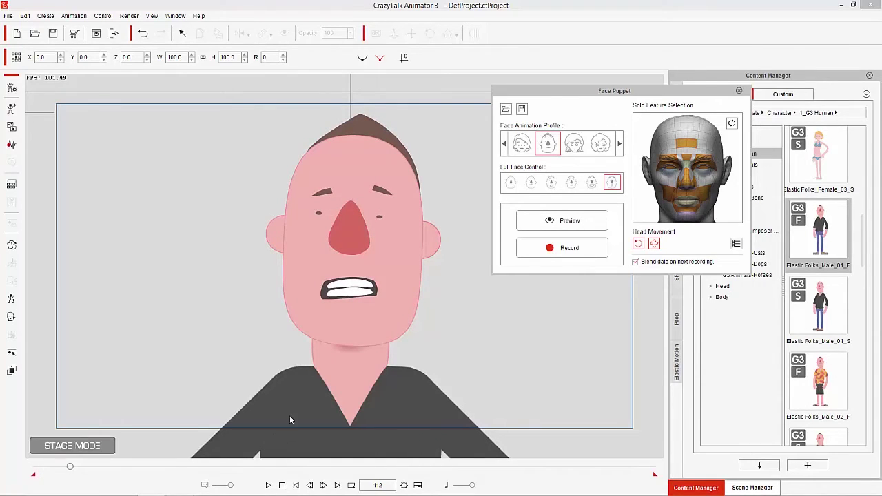
Show the character's face tracks in the timeline and scrub through the recorded puppet clip
key(F3)
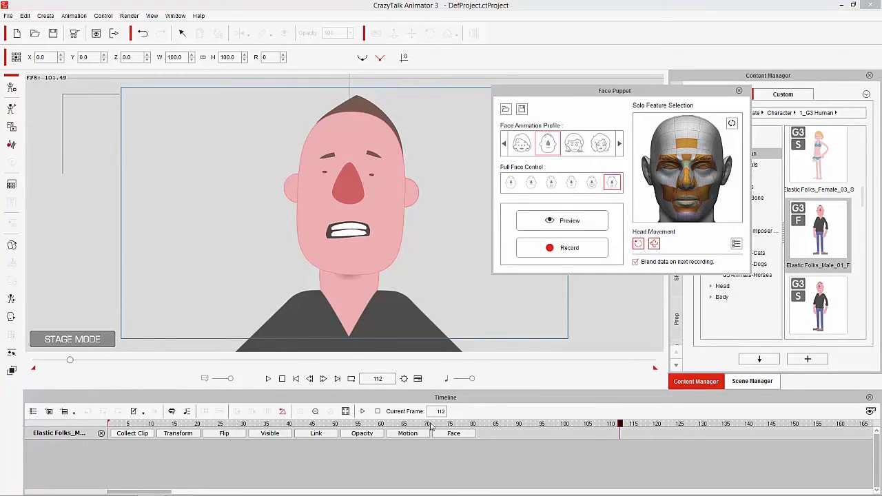
click(463, 434)
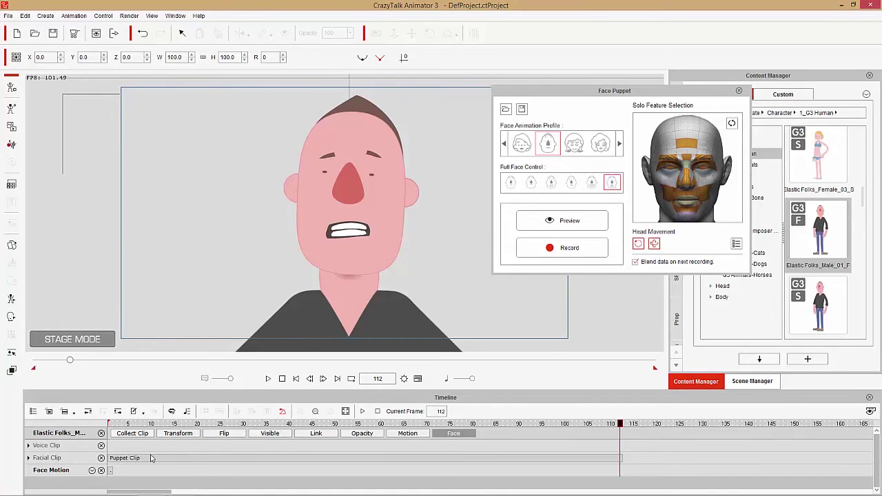
drag(110, 423, 607, 416)
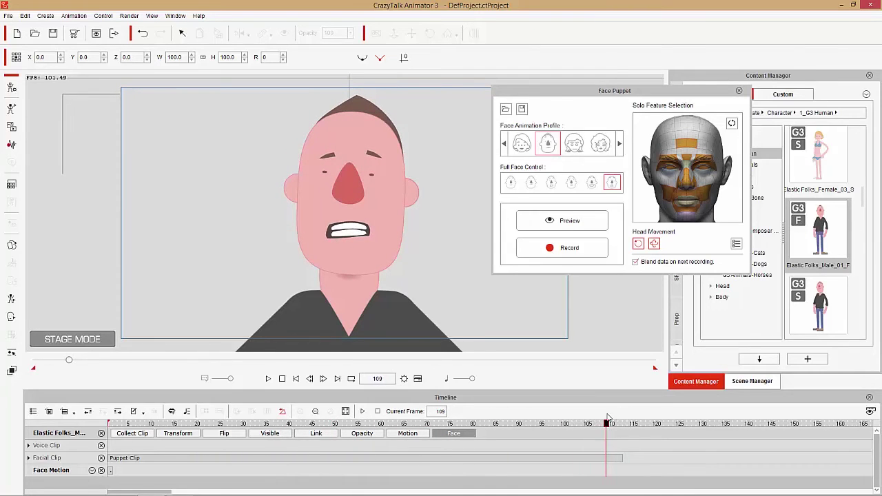
drag(401, 425, 170, 423)
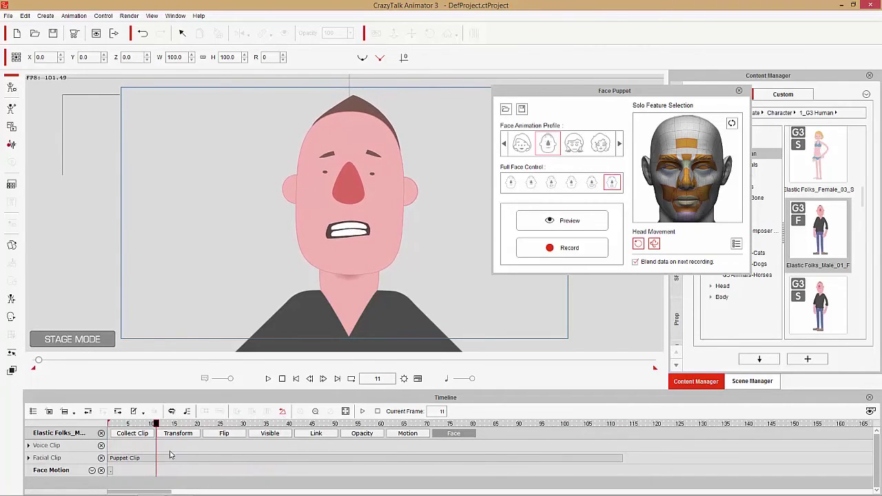
Break the puppet clip at frame 7 and delete its short opening piece
click(171, 458)
right_click(177, 460)
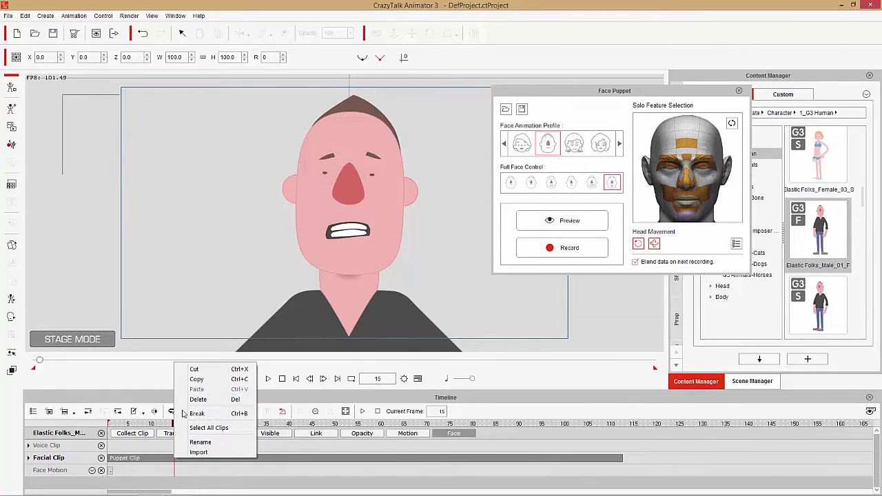
mouse_move(148, 425)
mouse_down()
mouse_move(110, 424)
mouse_move(142, 432)
mouse_up()
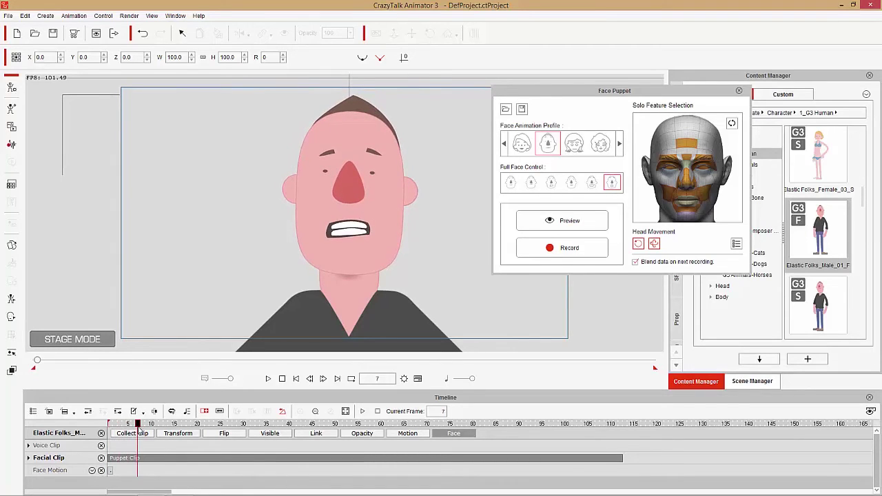
right_click(139, 458)
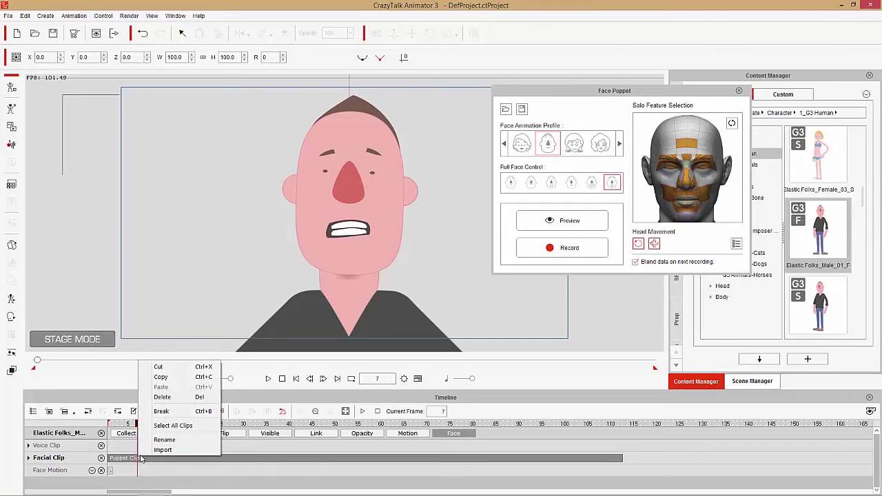
click(168, 412)
click(124, 460)
key(Delete)
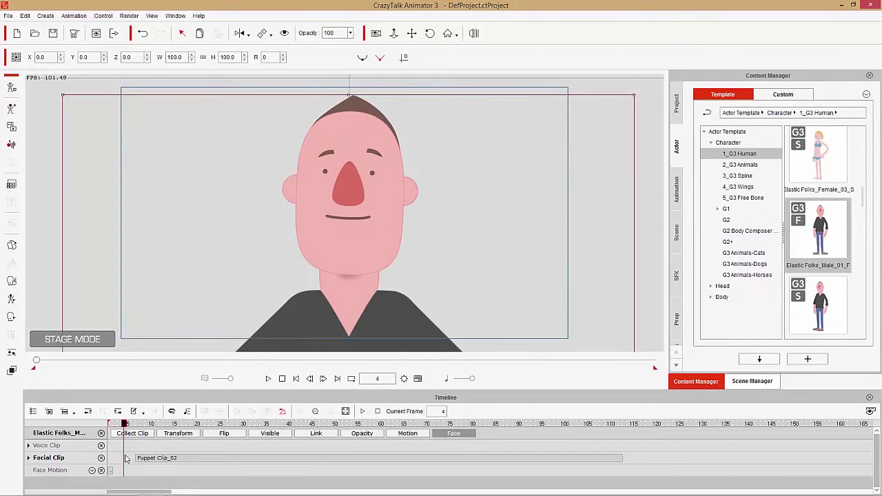
Move the remaining puppet clip to the start of the timeline, play it back, and return to frame 1
drag(210, 460, 183, 460)
click(128, 423)
click(359, 411)
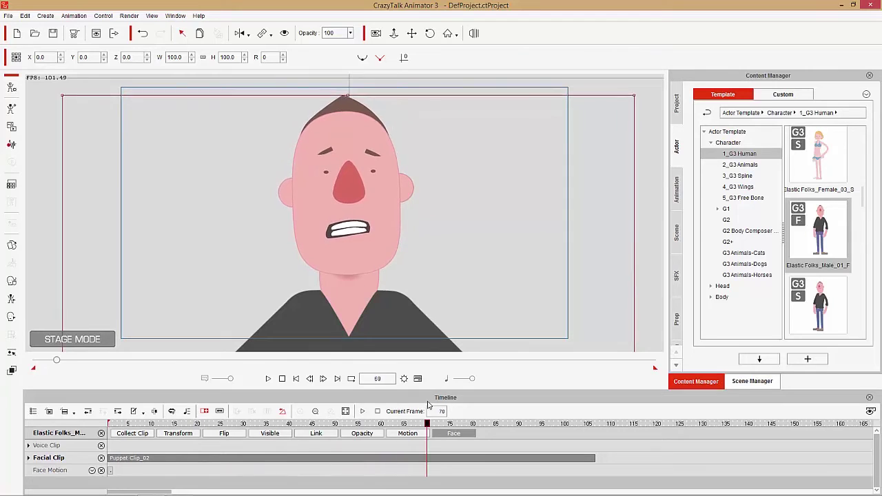
click(360, 411)
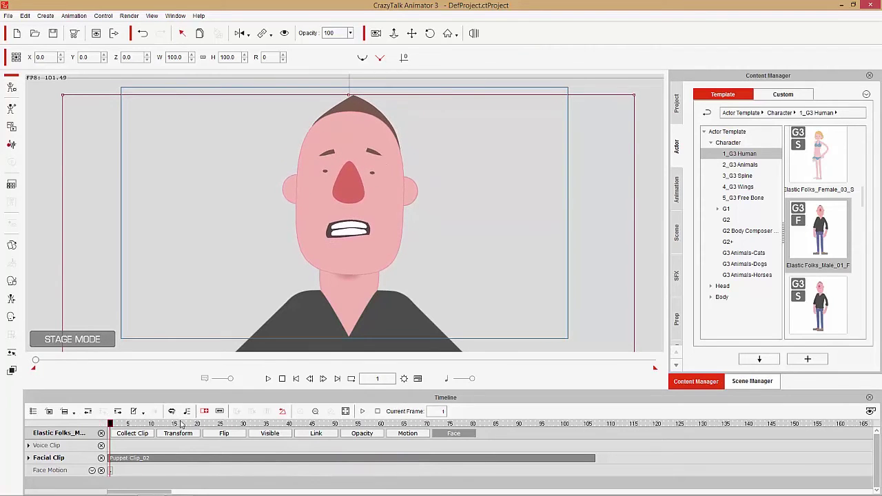
key(space)
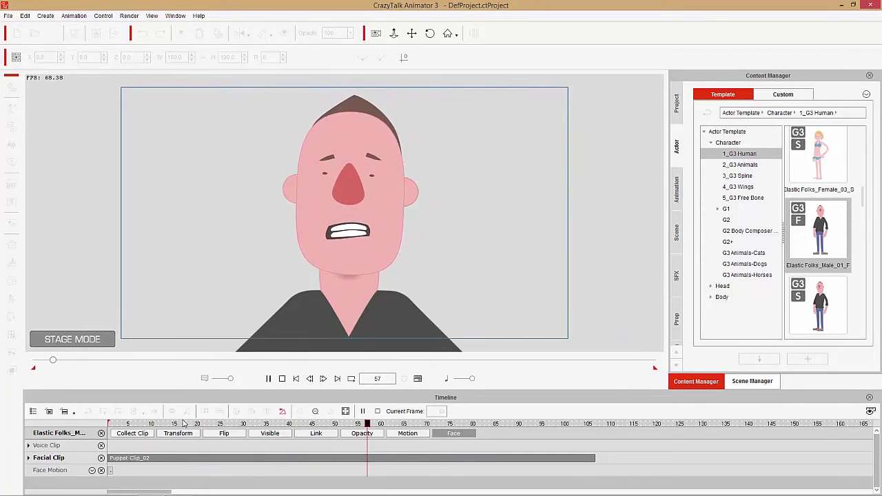
key(space)
drag(188, 424, 103, 431)
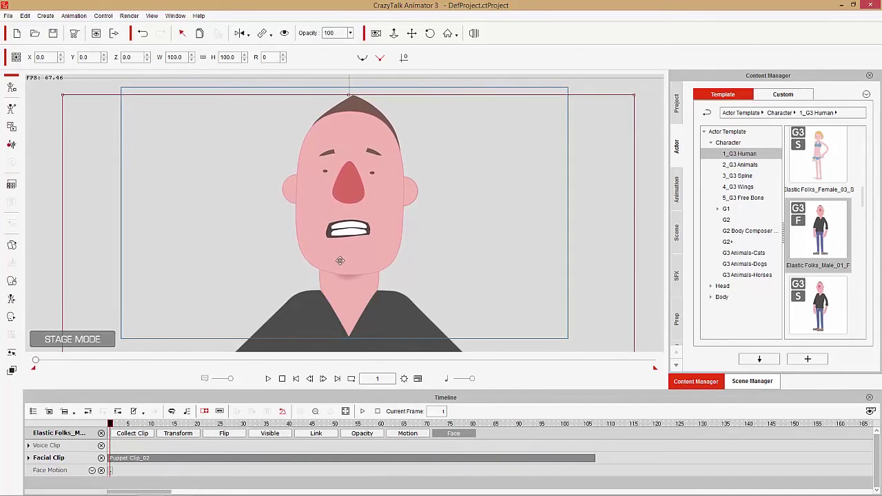
Reopen Face Puppet, clear the feature selection, solo the eyes, and preview their movement
click(11, 282)
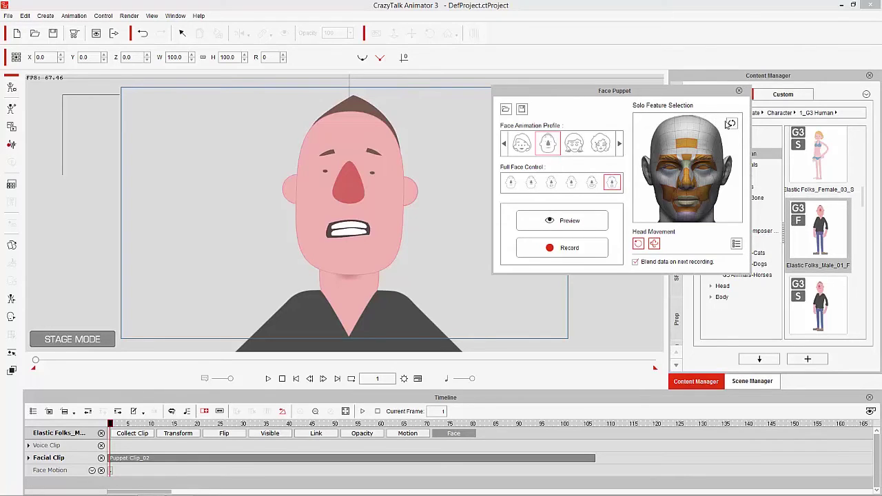
click(732, 125)
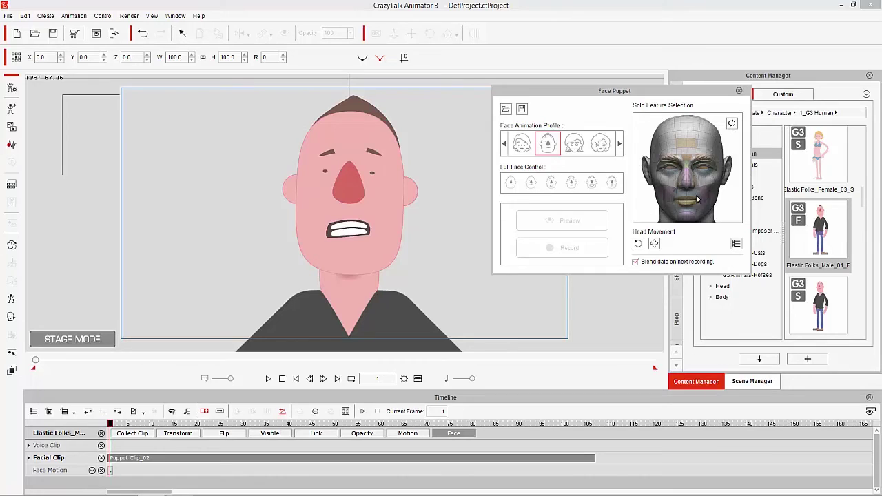
click(670, 170)
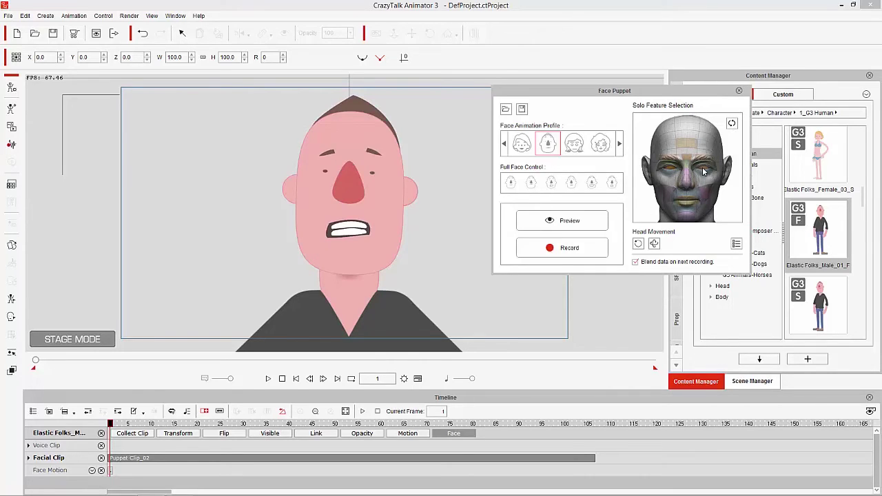
key(space)
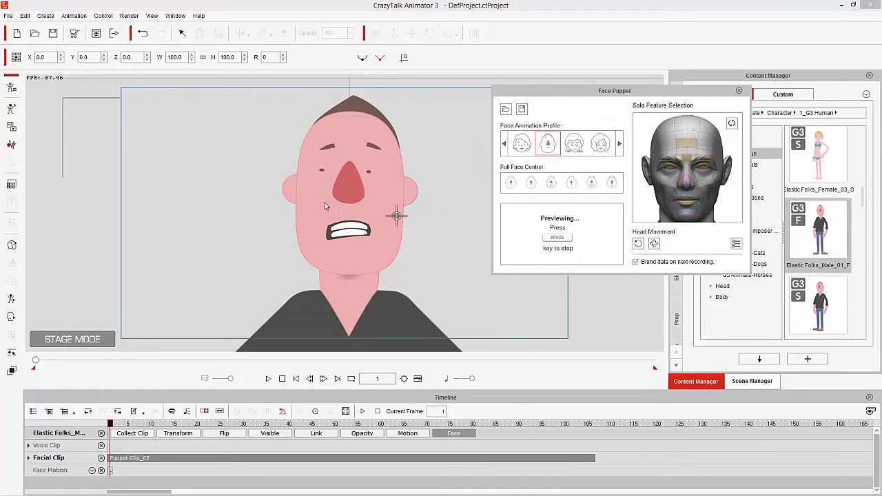
key(space)
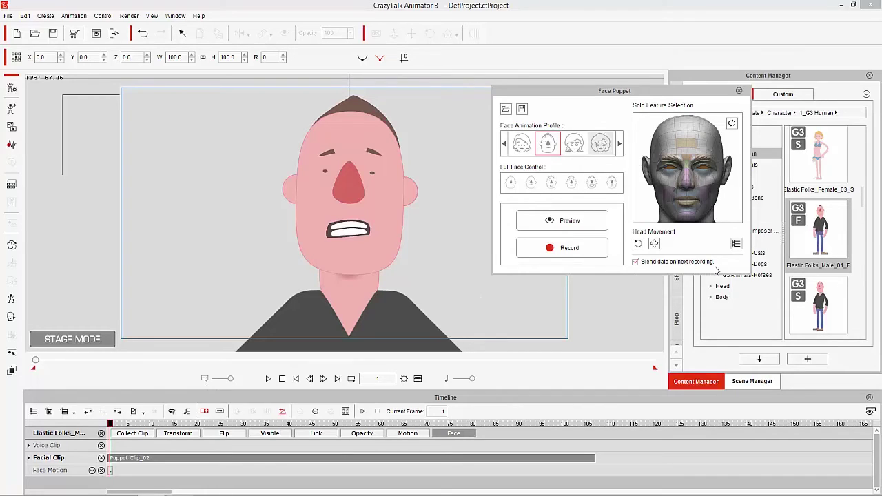
Record a blended eye movement take from frame 1 to frame 129, and scrub the playhead back to frame 106
click(565, 249)
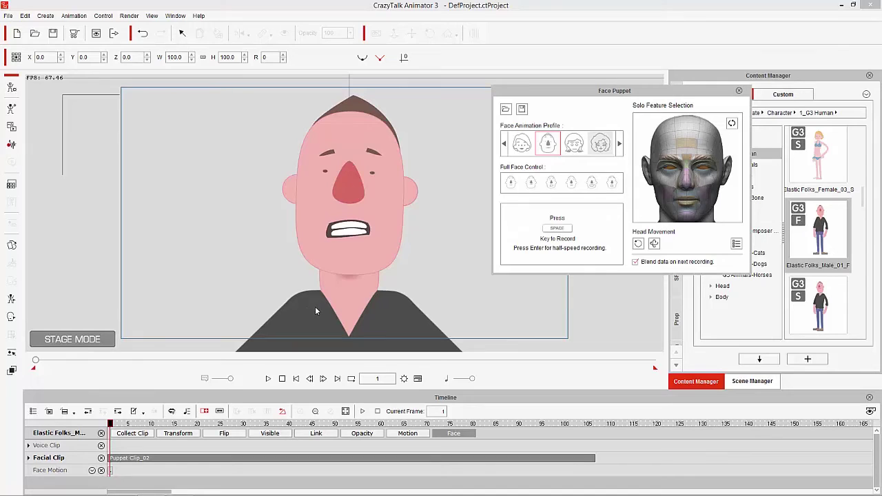
key(space)
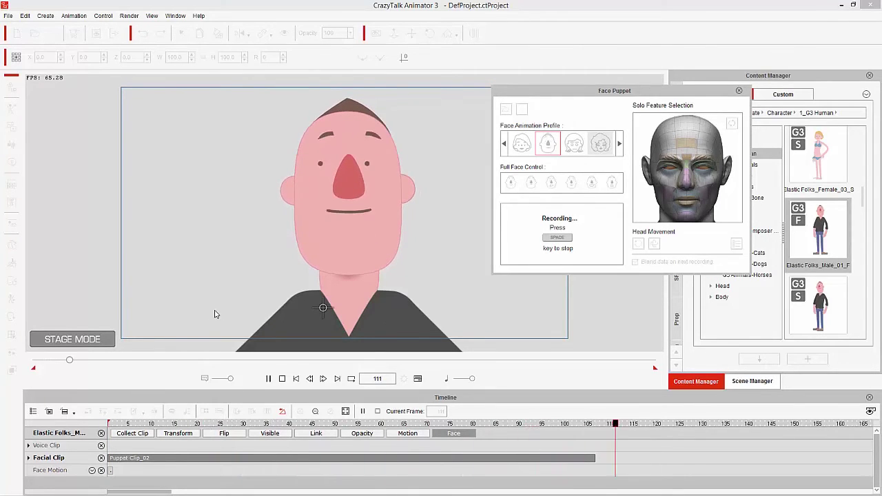
key(space)
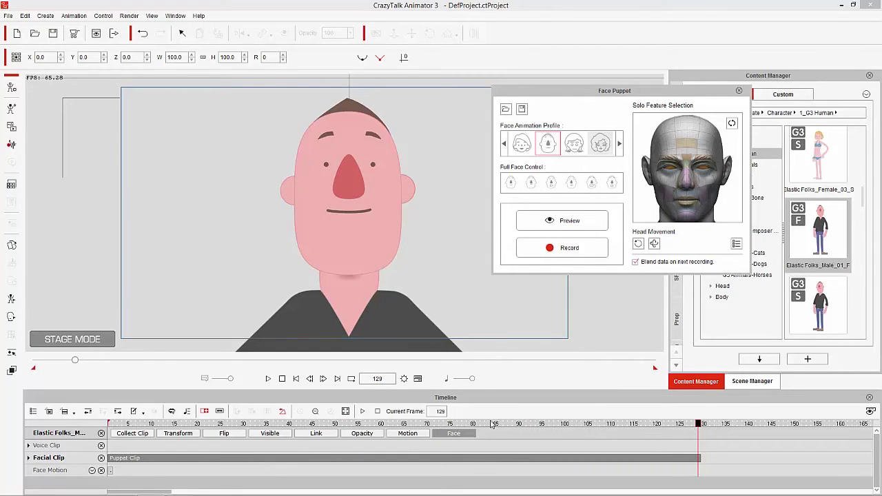
drag(481, 427, 591, 424)
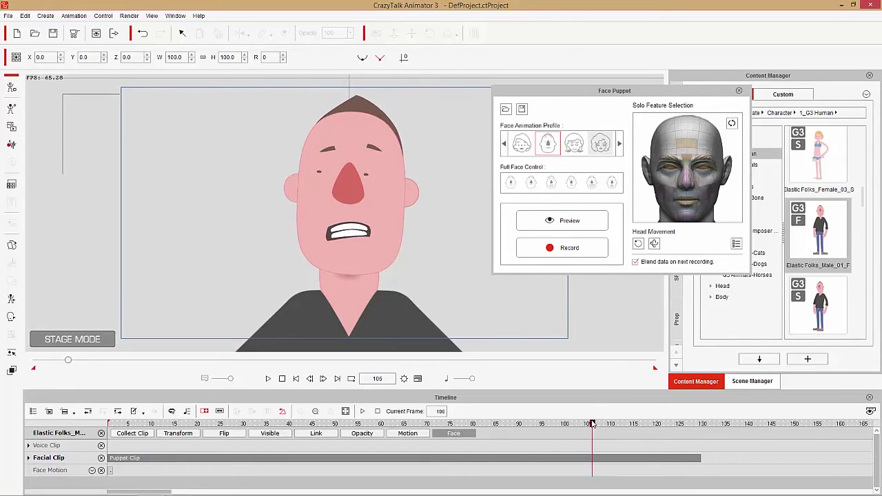
right_click(591, 457)
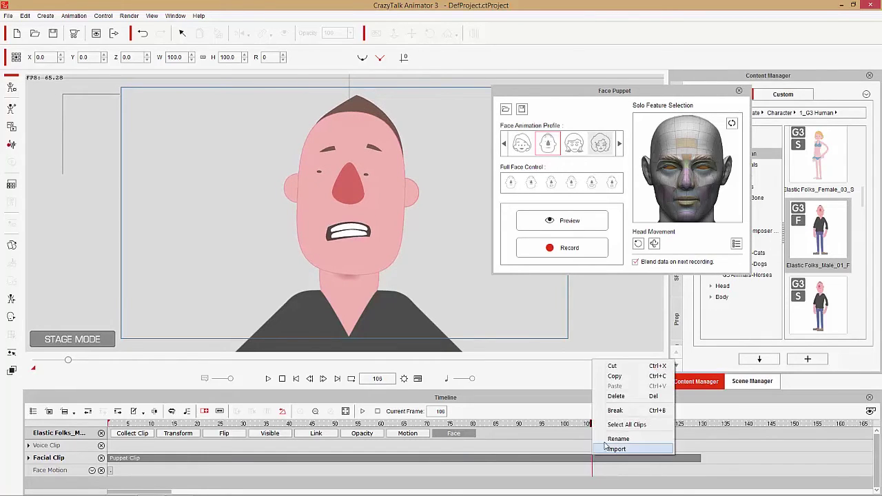
click(617, 397)
key(ctrl+z)
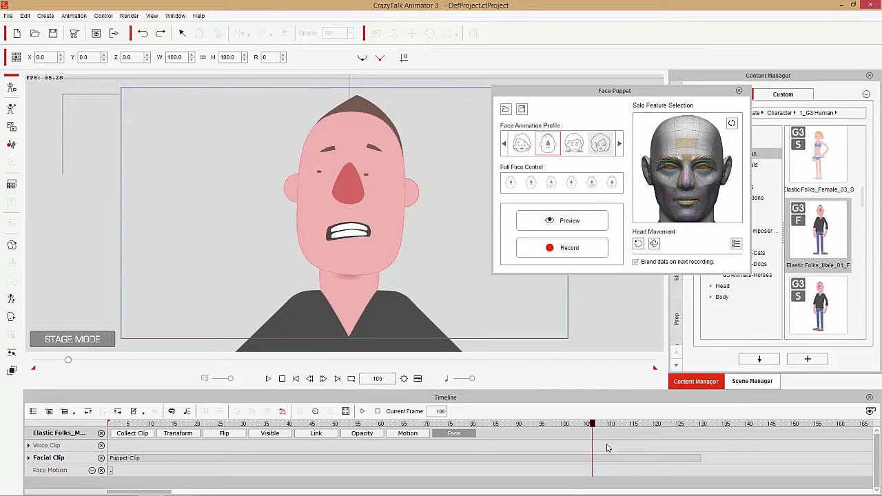
Break the blended puppet clip at frame 106 and delete the trailing piece
click(593, 458)
right_click(592, 457)
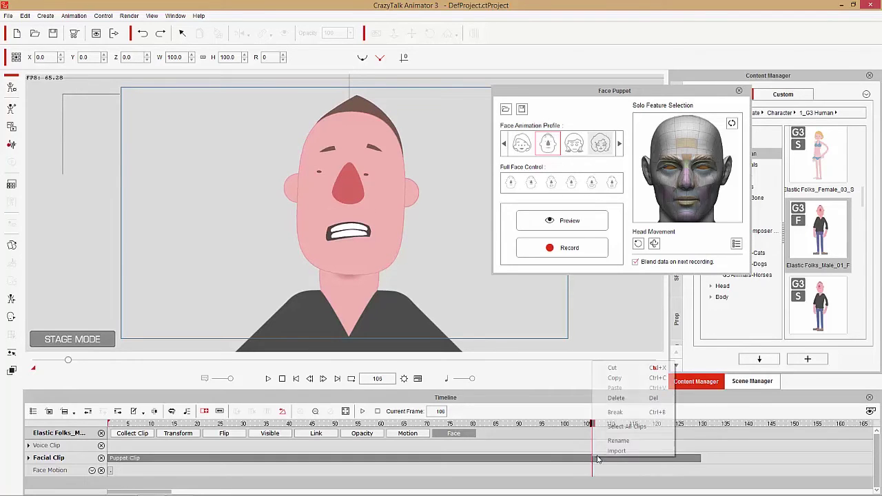
click(615, 412)
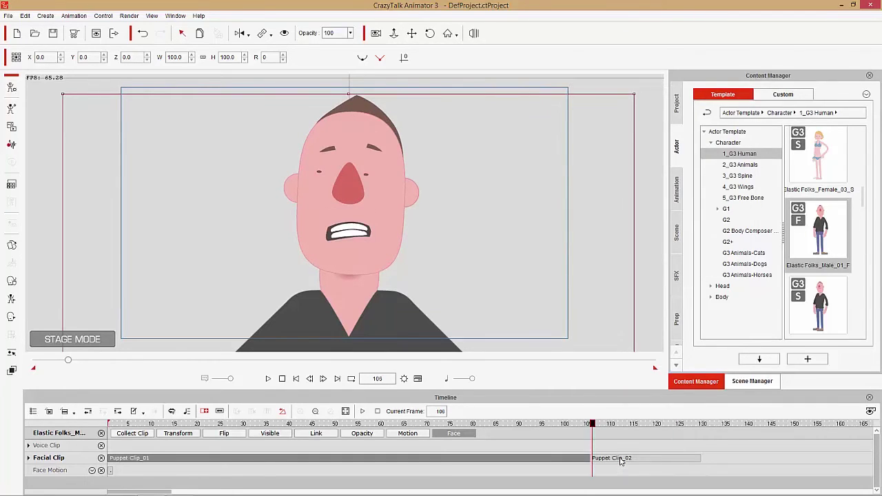
click(622, 458)
key(Delete)
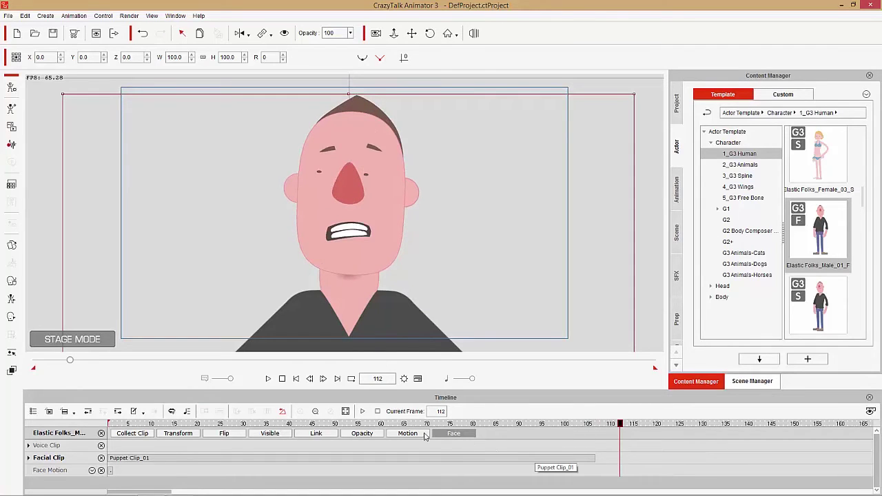
Play back the trimmed face animation and return the playhead to frame 1
click(115, 422)
click(363, 411)
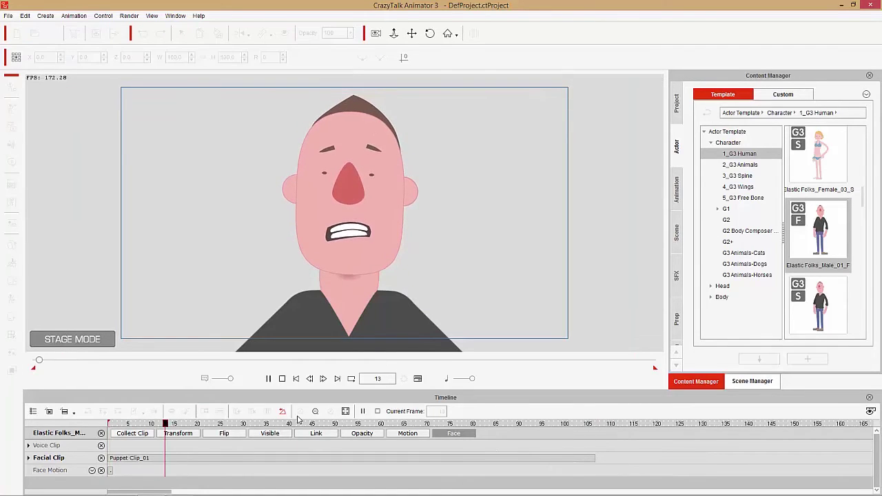
click(365, 411)
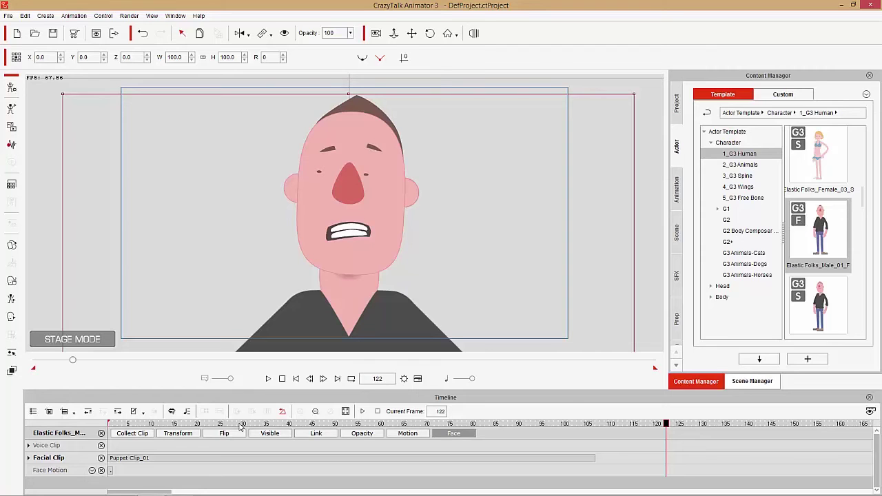
drag(240, 425, 107, 431)
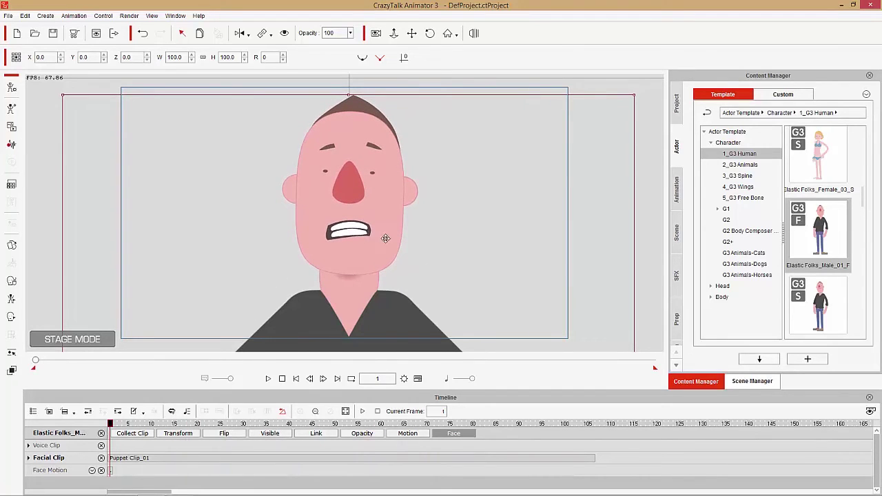
Reopen Face Puppet, solo the inner and outer brows, and preview their movement
click(11, 281)
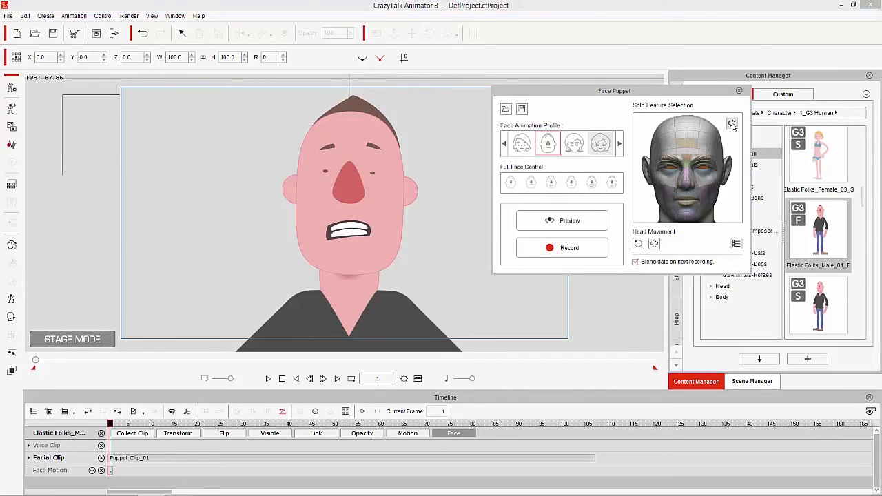
click(691, 147)
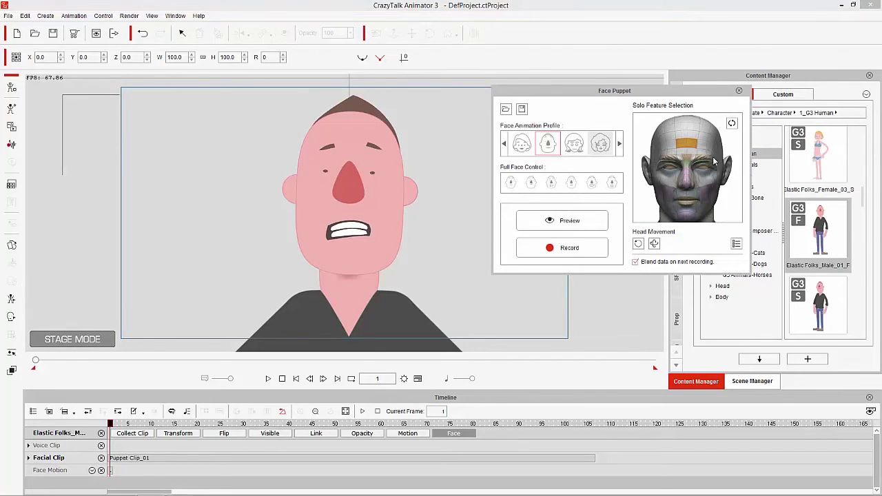
key(space)
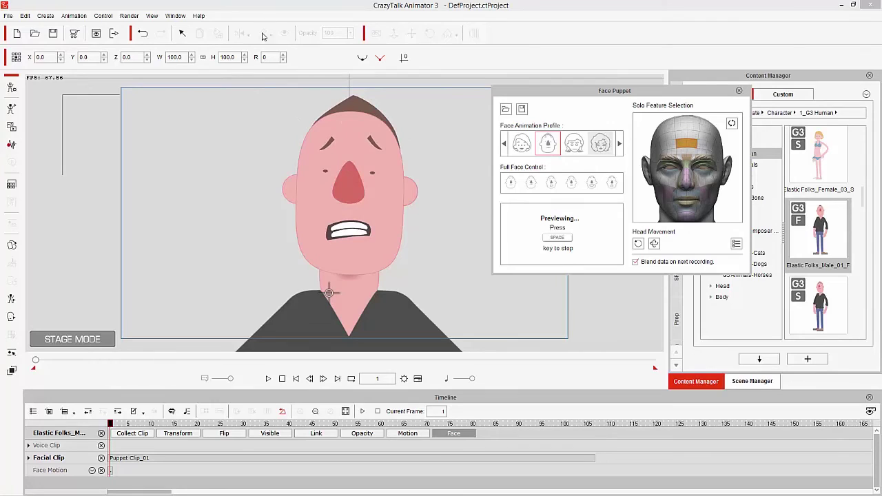
key(space)
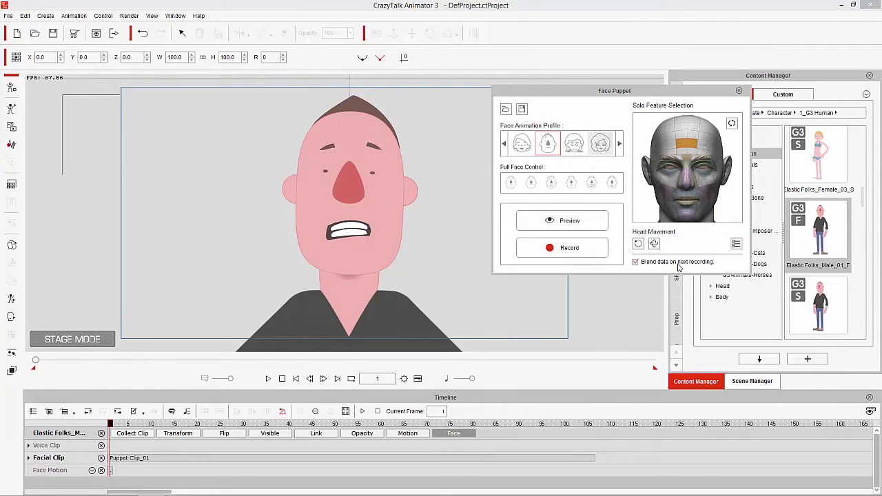
Record a blended brow movement take from frame 1 to about frame 108, and return the playhead to frame 1
click(569, 250)
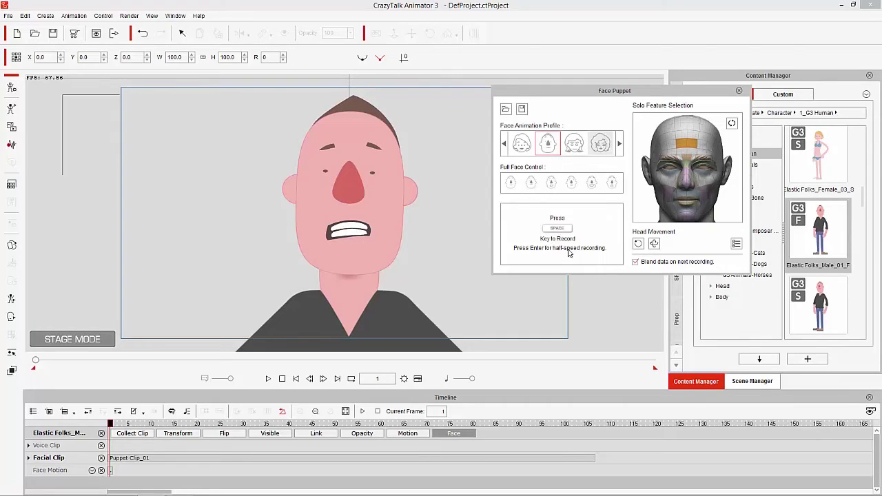
key(space)
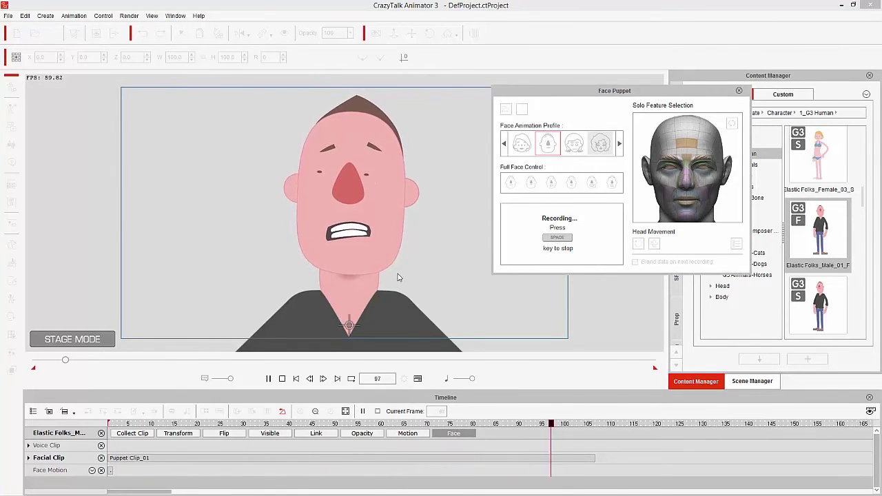
key(space)
drag(310, 423, 95, 425)
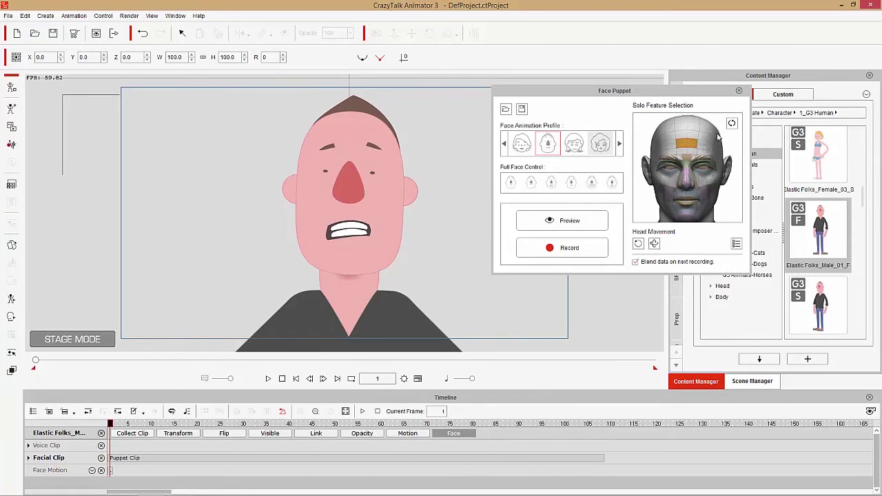
Close Face Puppet, play back the layered face animation, and return the playhead to frame 1
click(738, 91)
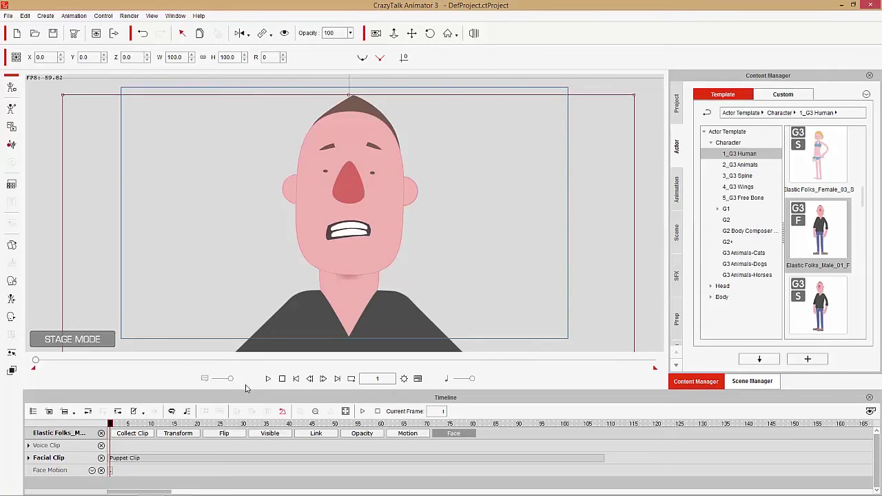
key(space)
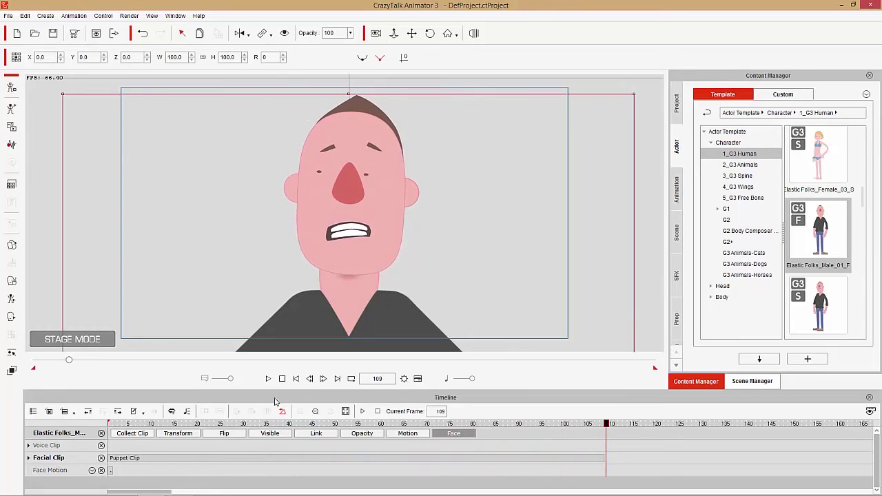
drag(184, 424, 110, 423)
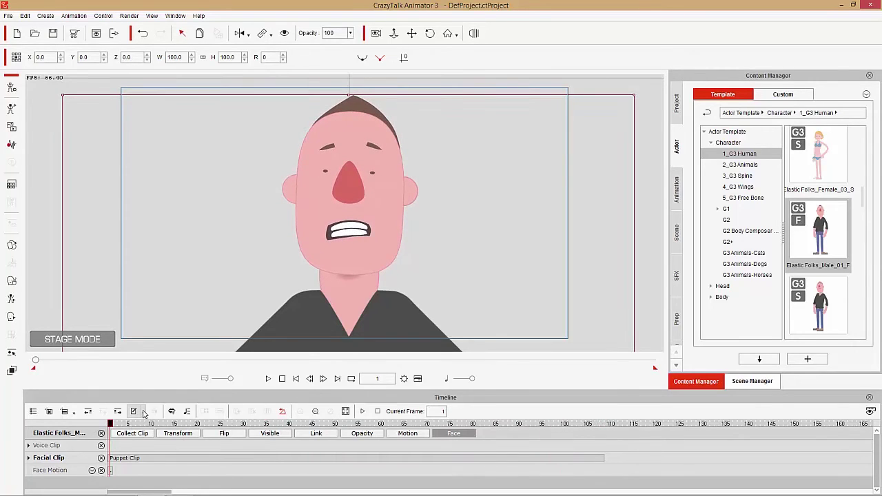
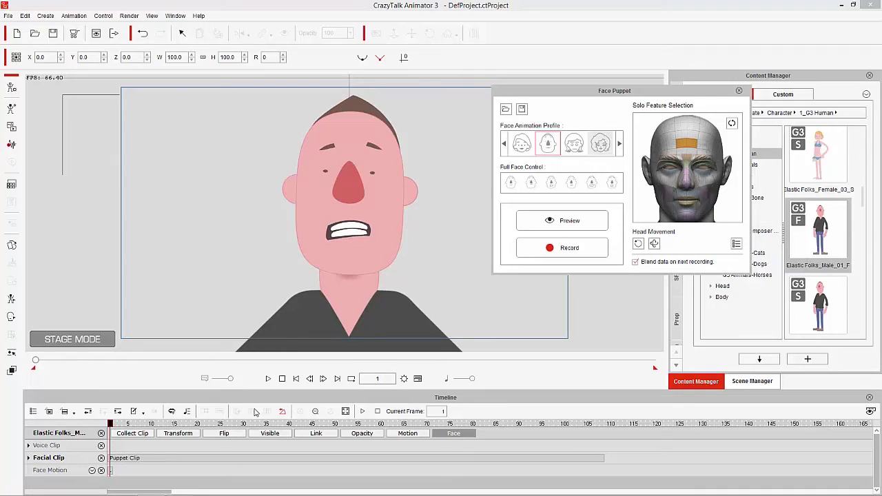
Delete the puppet clip from the Facial Clip track and return the playhead to frame 1
click(245, 458)
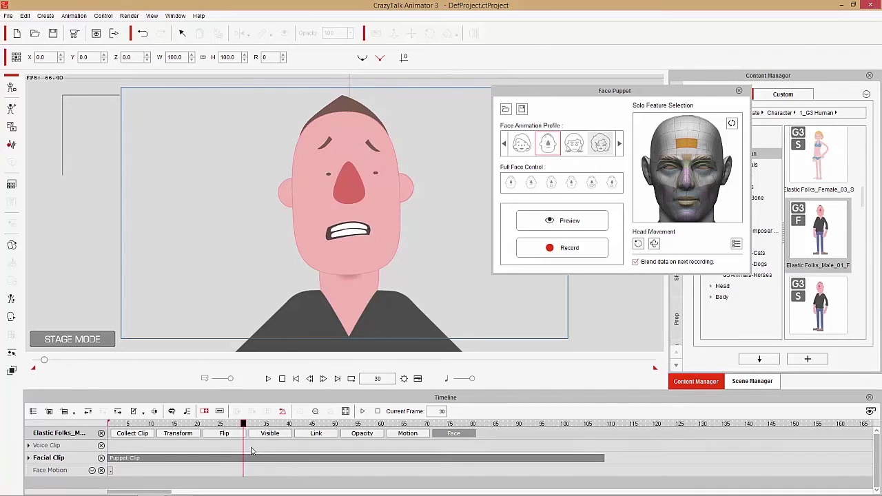
key(Delete)
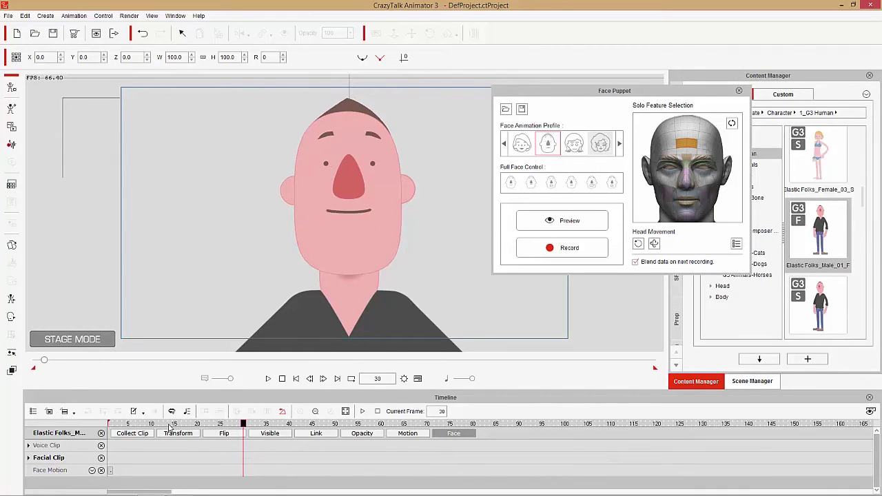
mouse_move(169, 424)
mouse_down()
mouse_move(148, 423)
mouse_move(394, 424)
mouse_move(161, 423)
mouse_up()
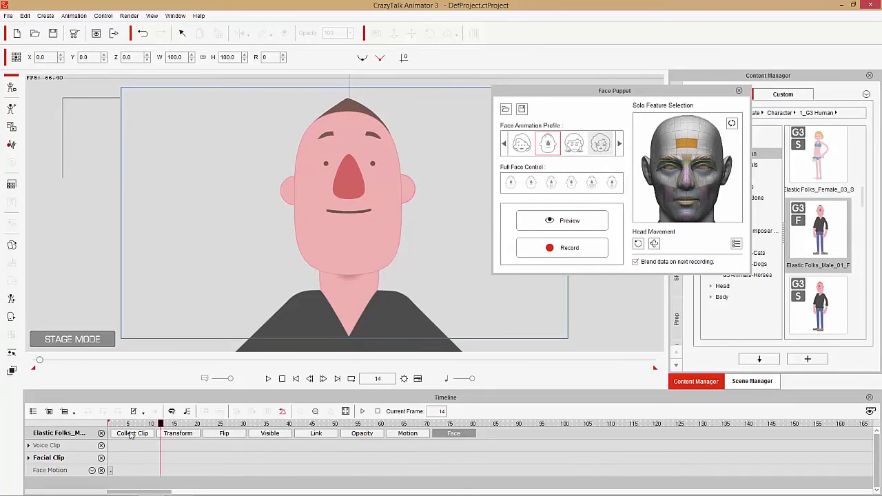
key(Home)
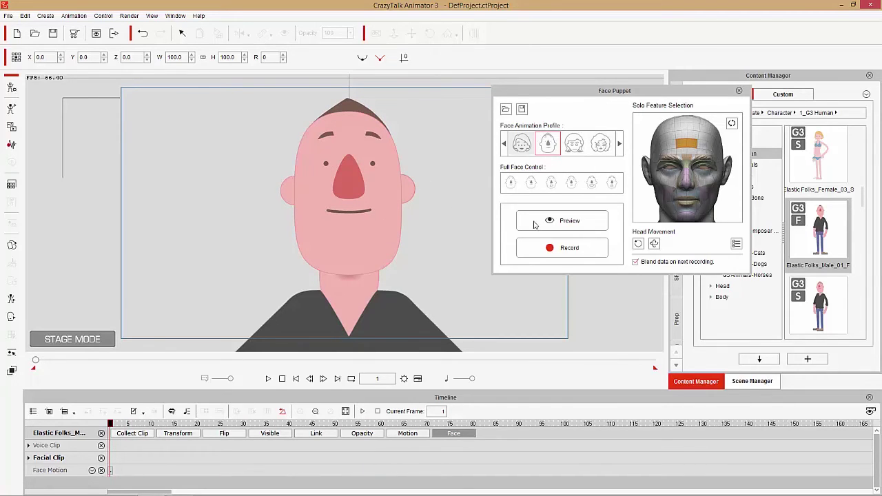
Show the facial feature weight list, move Face Puppet so it is fully visible, and load the second profile's first full face preset
click(736, 242)
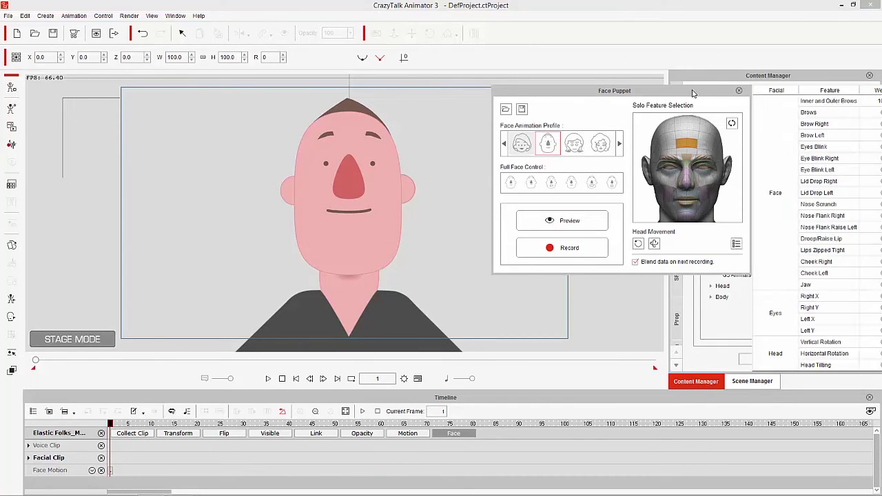
drag(689, 93, 603, 34)
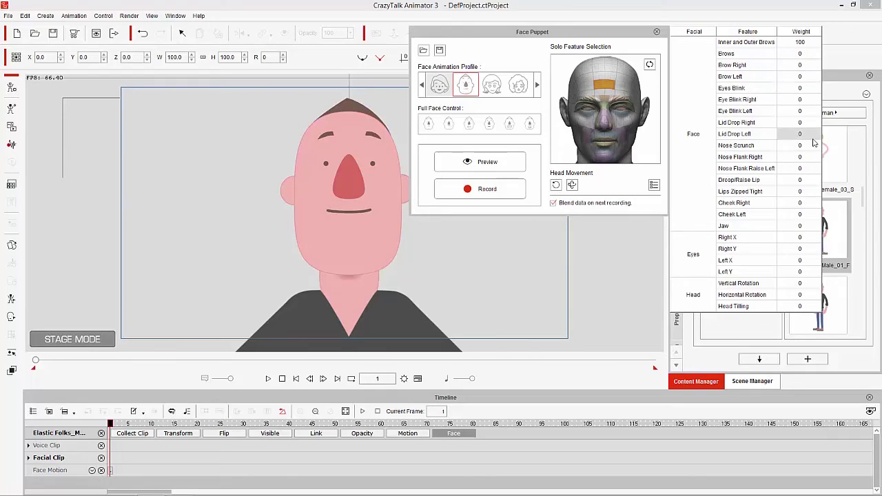
click(465, 88)
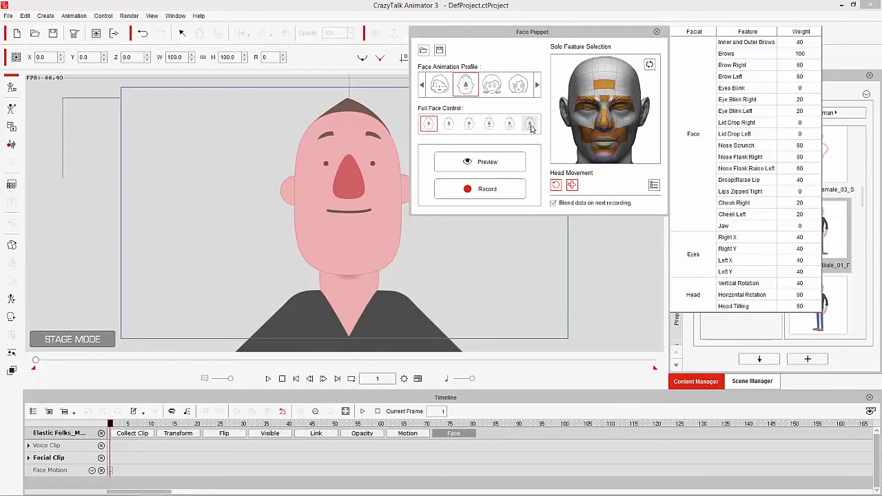
Switch to the third Full Face Control preset and preview its movement on the character
click(469, 125)
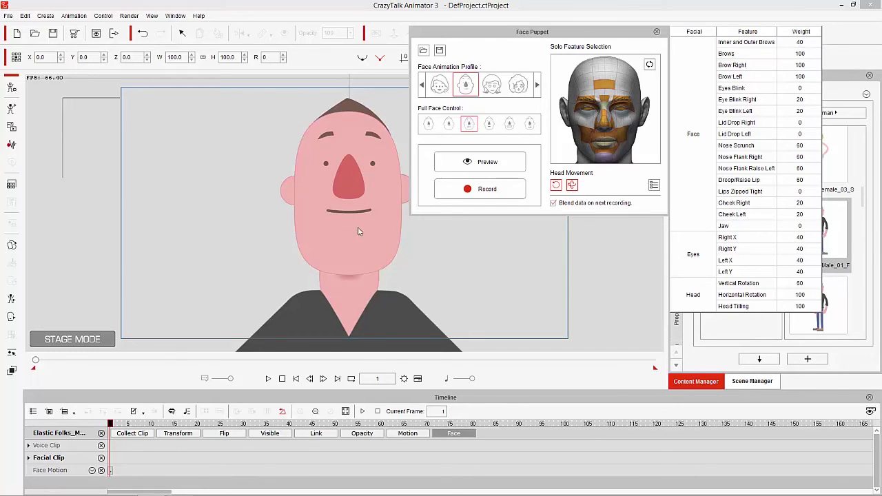
key(space)
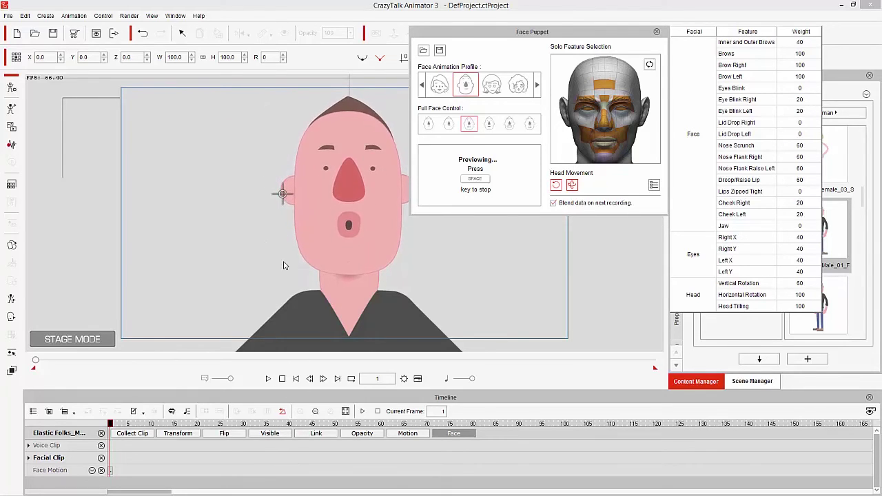
key(space)
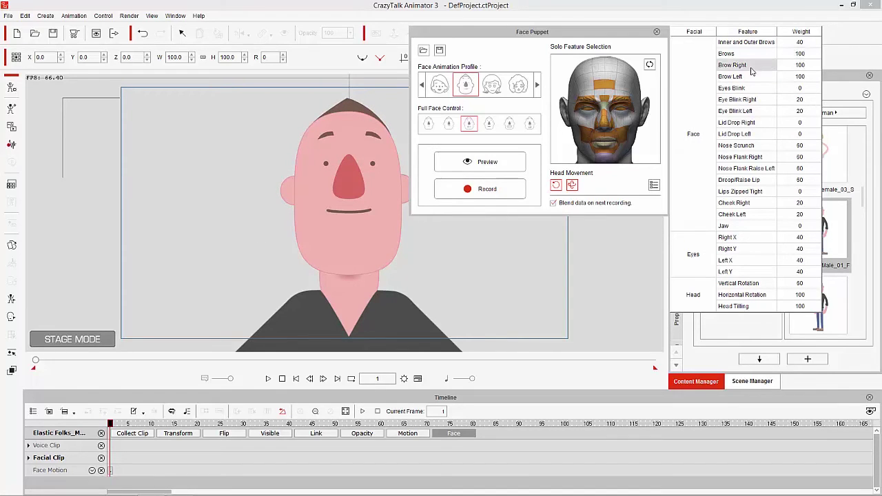
Set the Brow Right weight to 0 and preview the facial movement
click(803, 66)
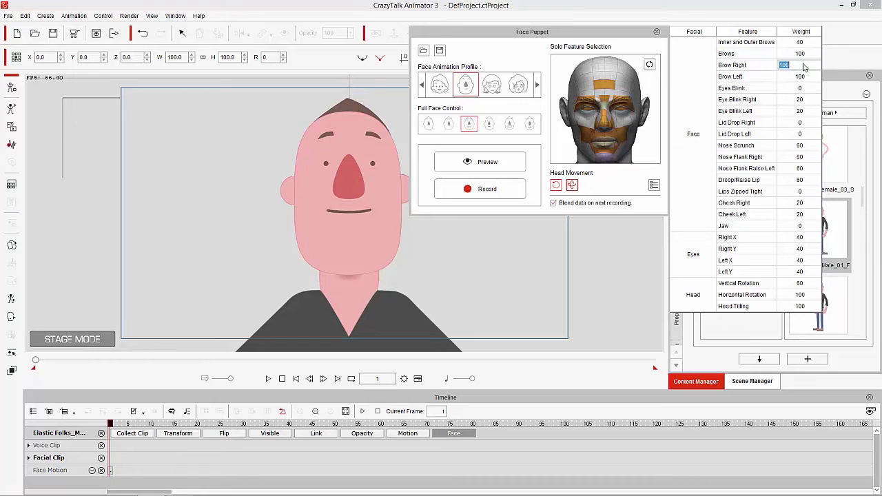
key(Return)
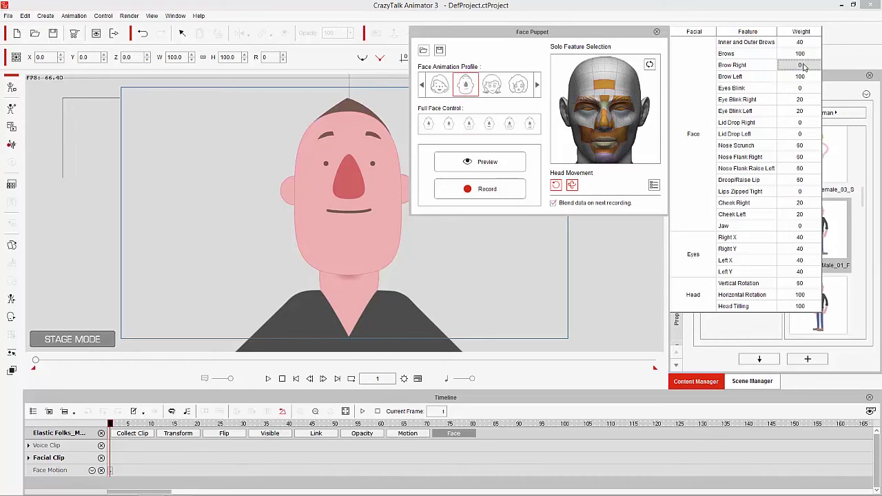
click(801, 66)
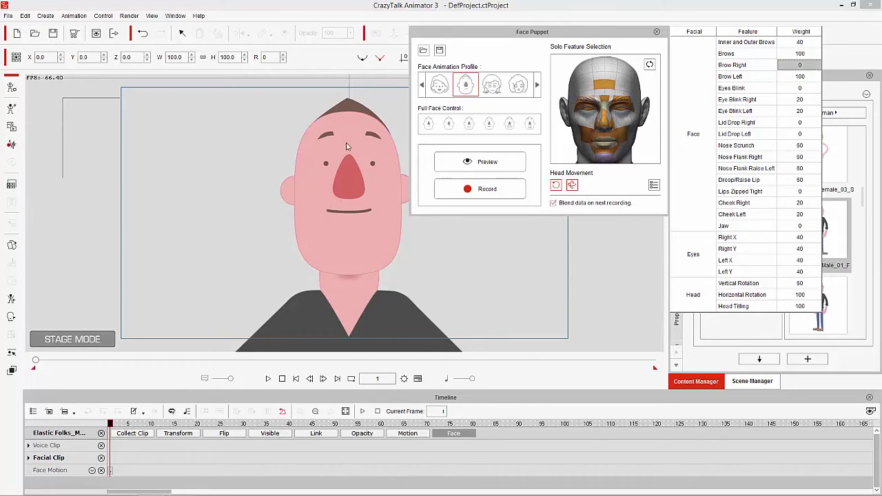
click(492, 162)
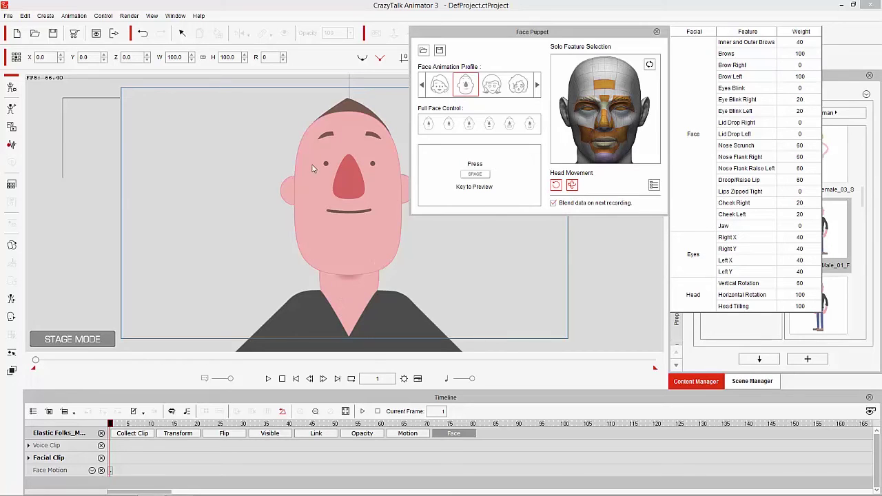
key(space)
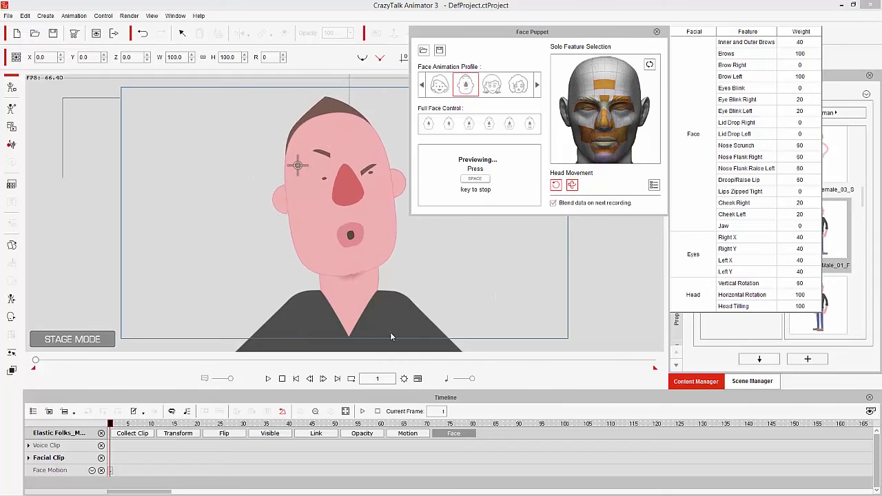
key(space)
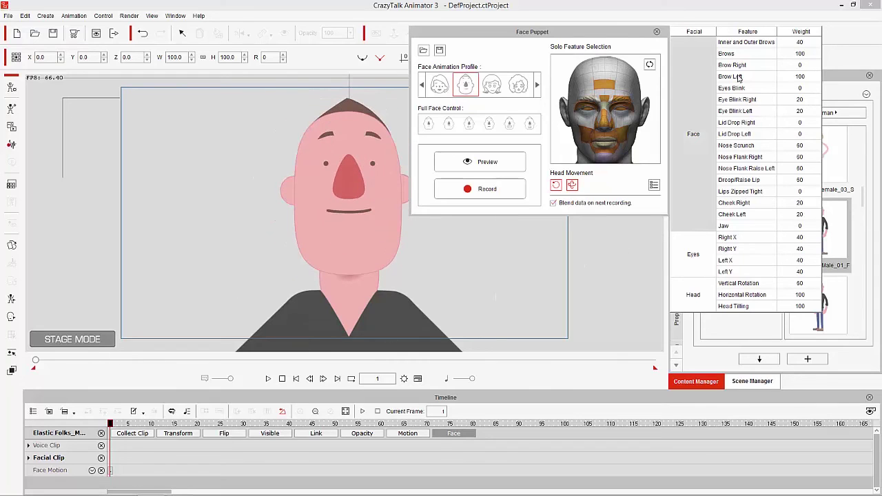
Set the Brows weight to 0, leave Brow Left at 100, and preview the facial movement
double_click(802, 76)
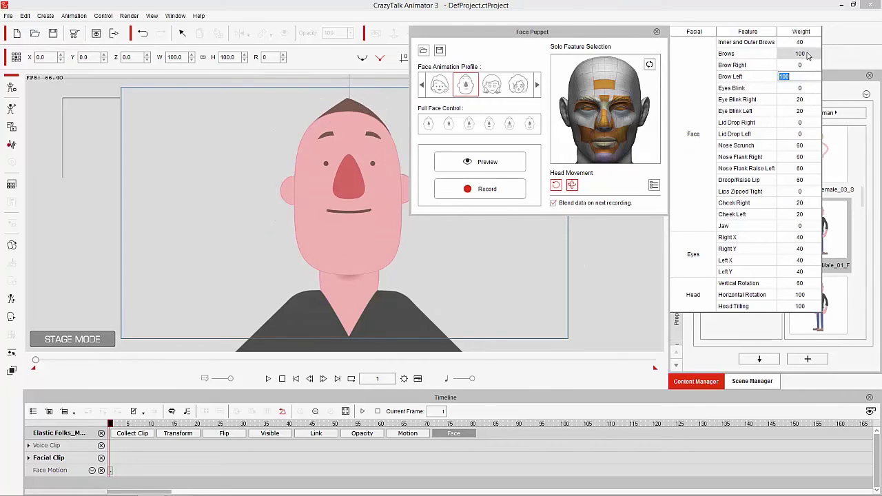
double_click(807, 54)
text(0)
key(Return)
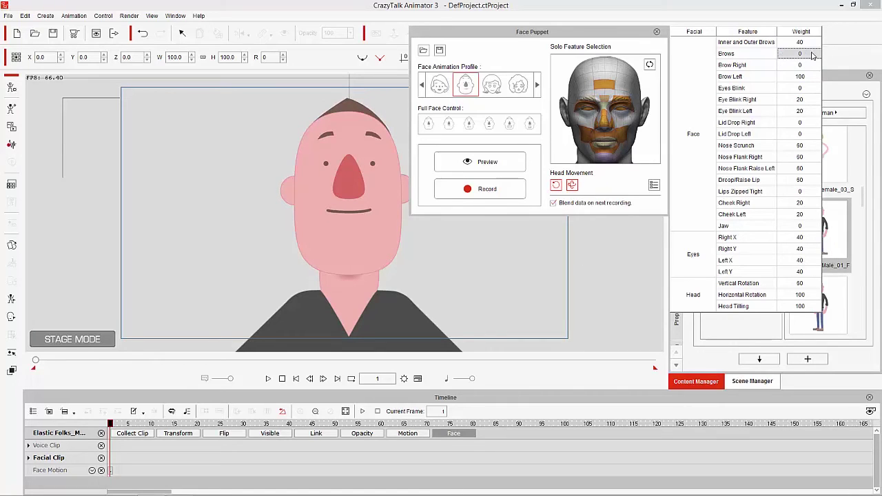
click(480, 161)
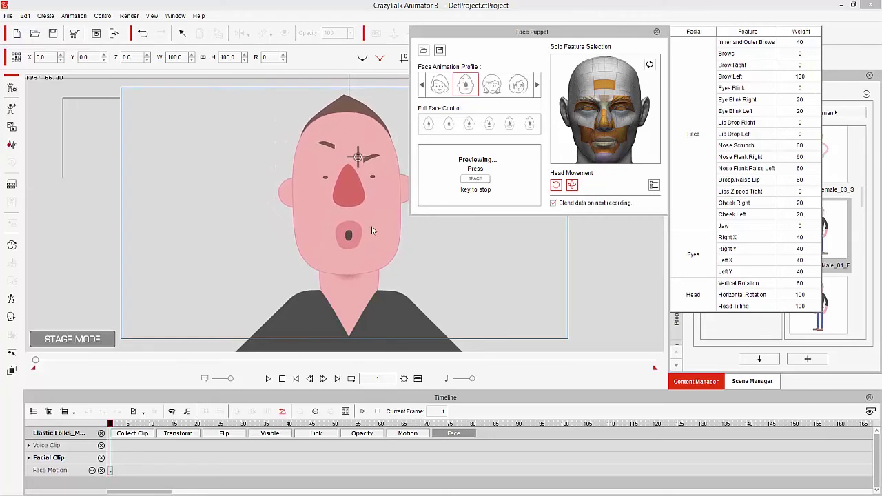
key(space)
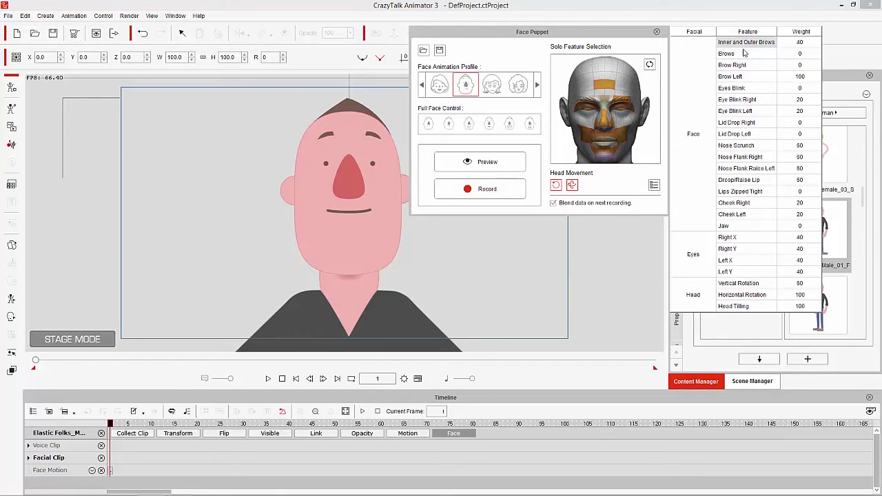
Hide the feature weight list, close Face Puppet, and move the playhead back to the start of the timeline
click(654, 187)
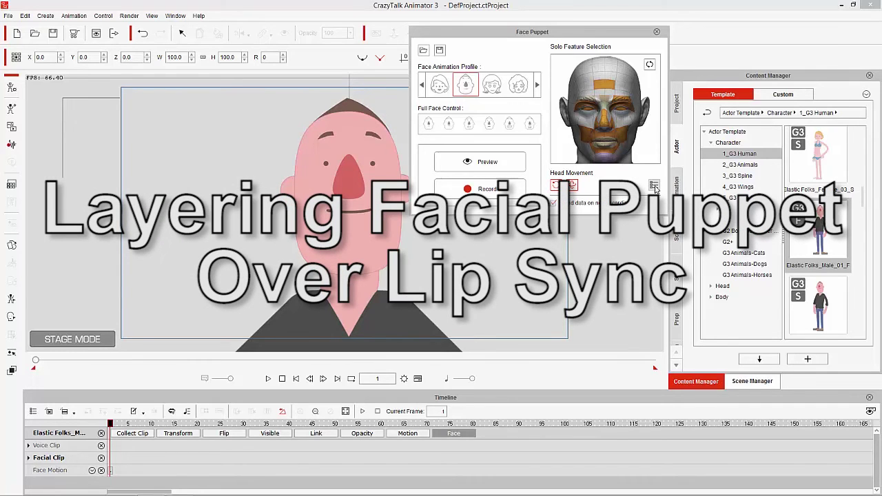
click(657, 32)
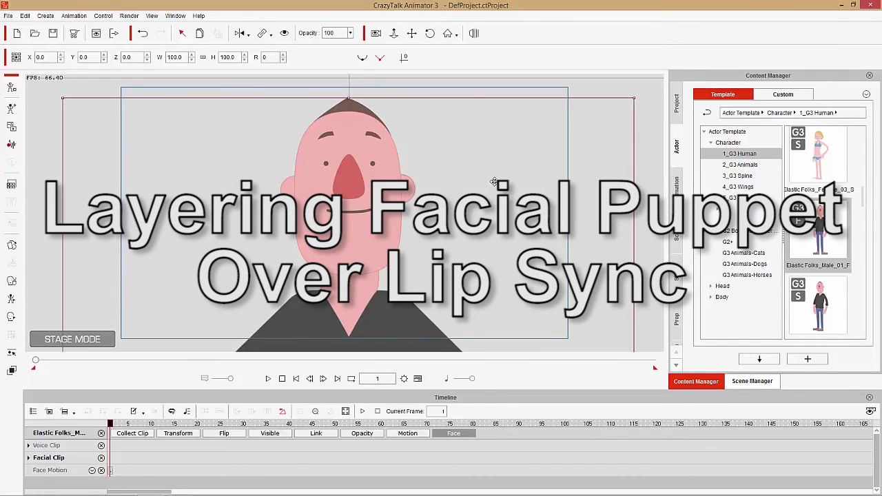
click(192, 423)
drag(186, 428, 111, 424)
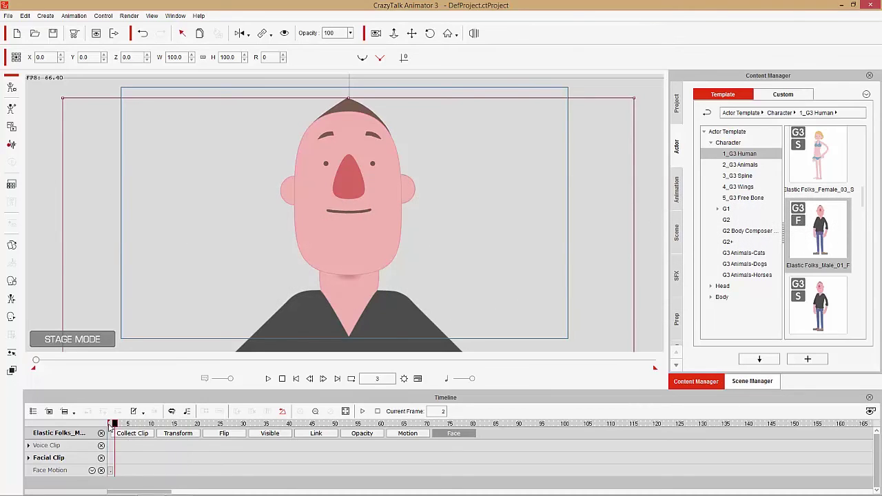
Briefly start and stop playback, and nudge the character on the stage to X 0.2, Y 0.1
key(space)
key(space)
drag(324, 272, 325, 272)
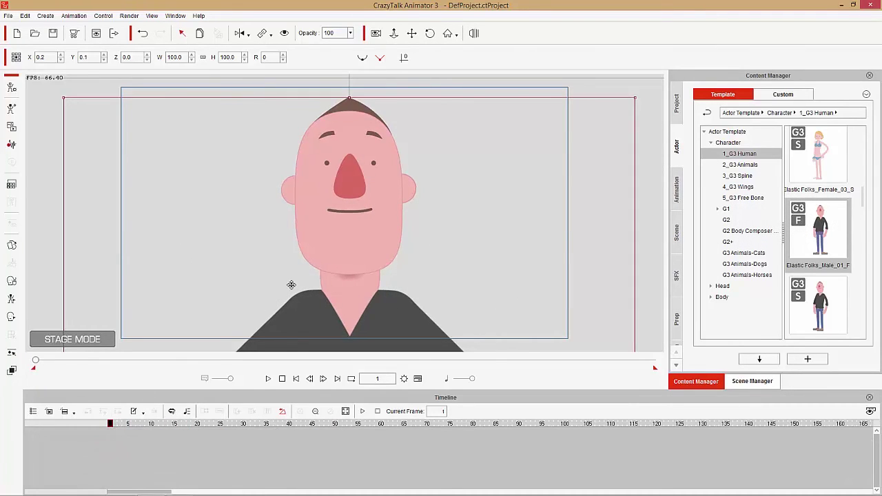
Show the character's timeline tracks and give it a text-to-speech voice script reading "Hey everyone, my name is Elastic Dude 01"
click(49, 411)
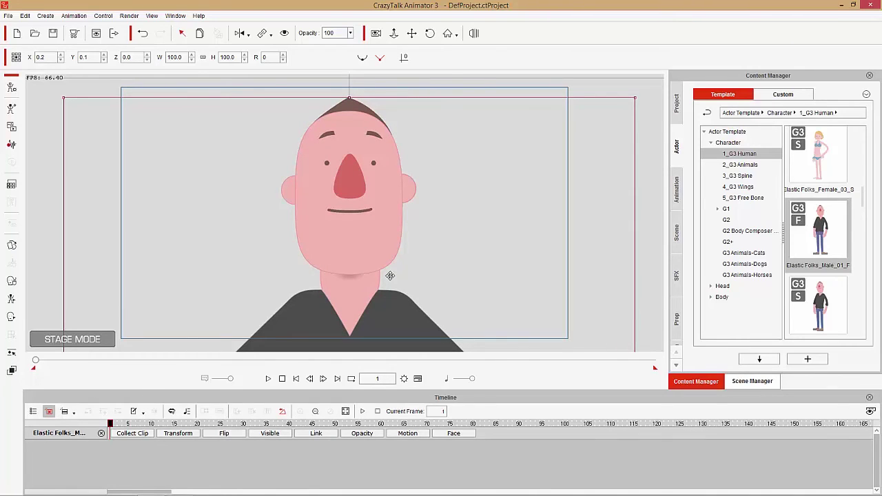
click(12, 145)
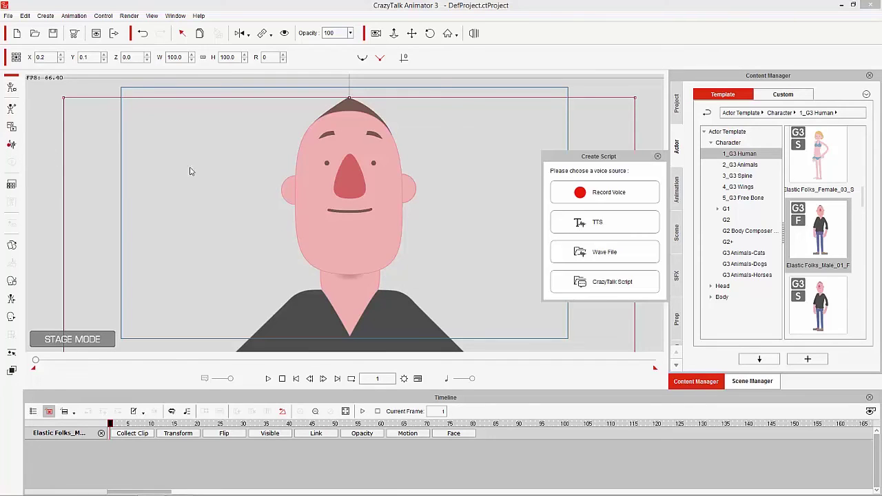
click(609, 228)
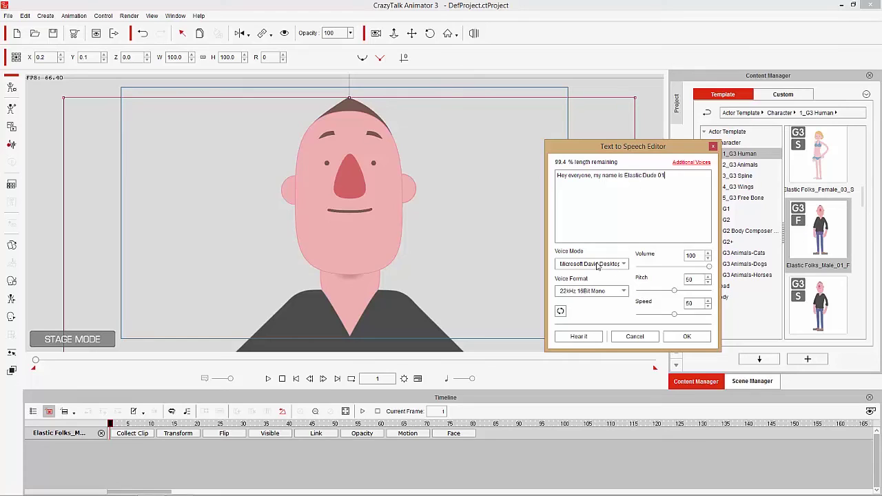
click(689, 336)
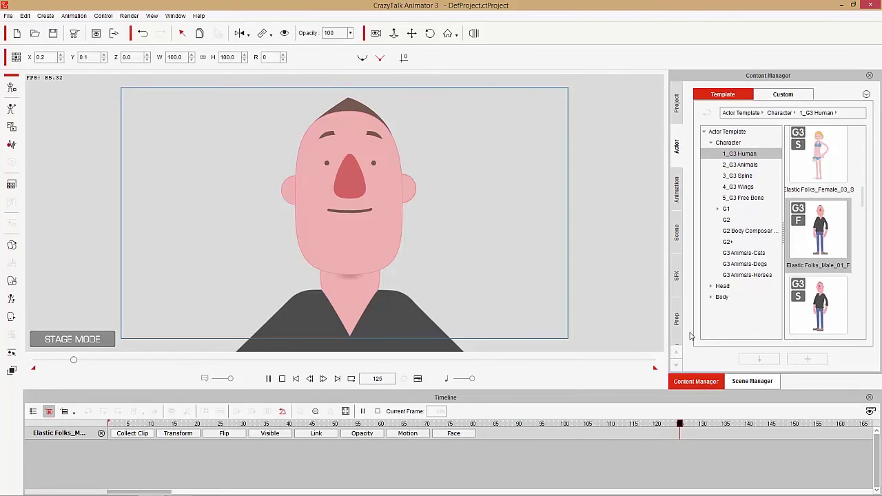
Show the character's Face tracks, scrub through the voice clip to check the lip sync, and lower the playback volume
click(453, 432)
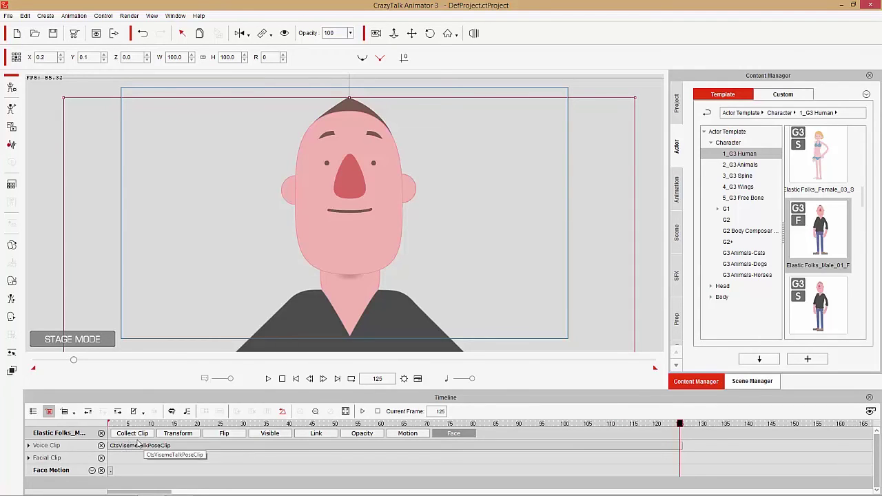
drag(139, 425, 103, 430)
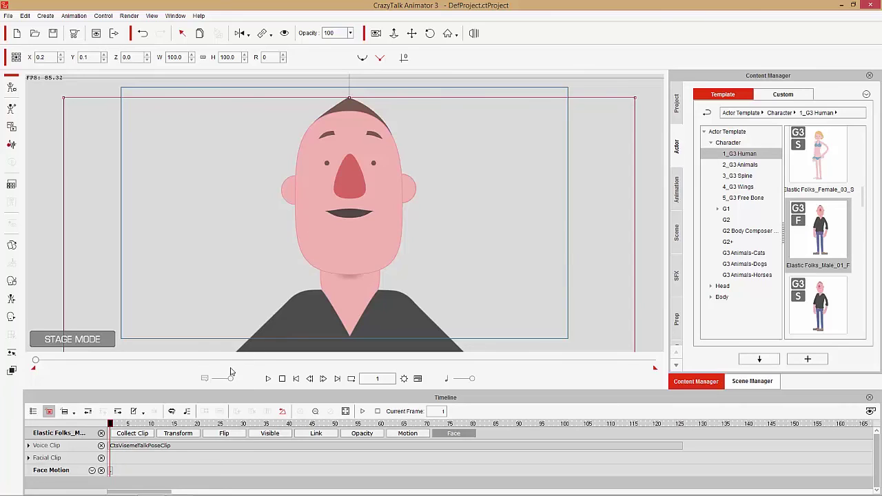
drag(123, 425, 327, 425)
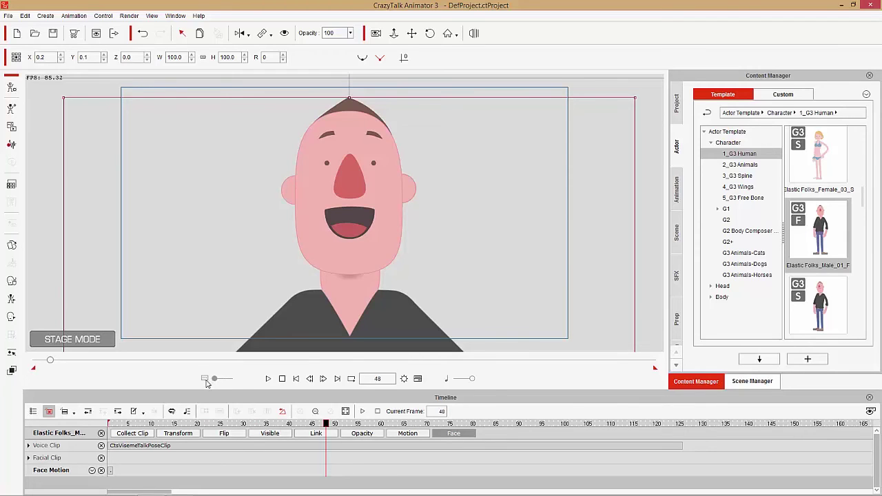
mouse_move(159, 423)
mouse_down()
mouse_move(122, 425)
mouse_move(301, 423)
mouse_move(152, 422)
mouse_up()
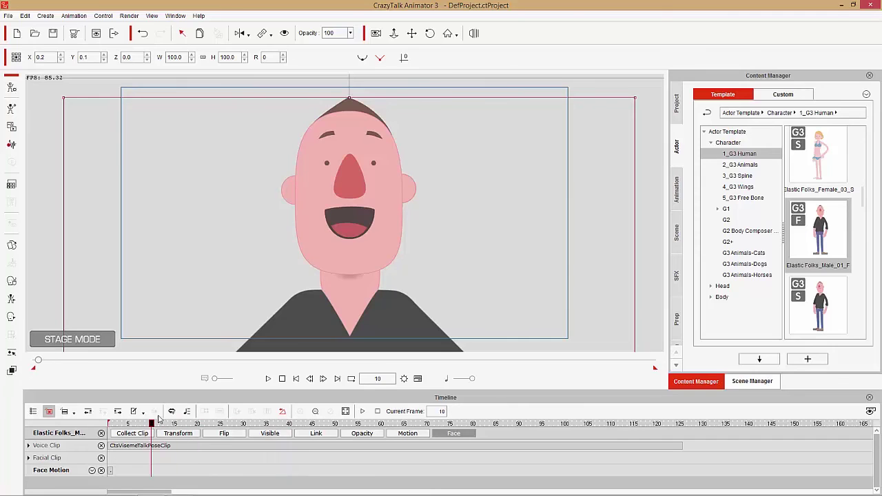
Check the Timeline Audio Scrubbing option in the preferences and close them without changes
click(29, 18)
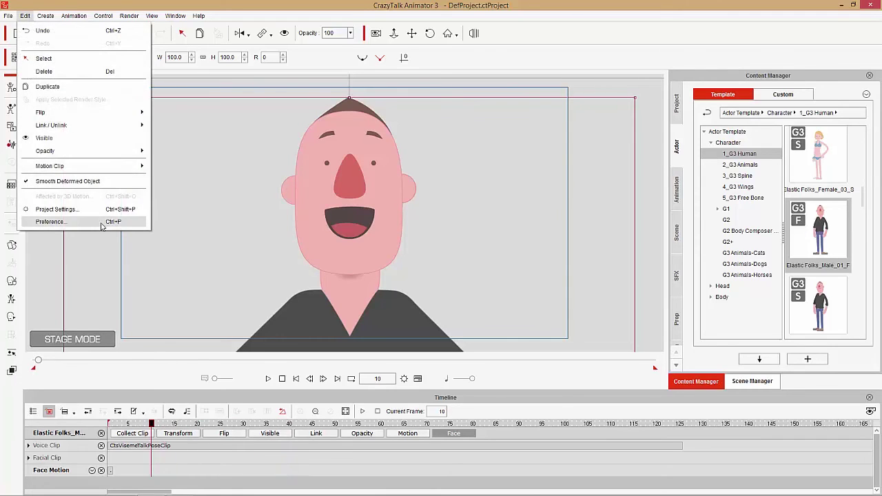
click(102, 225)
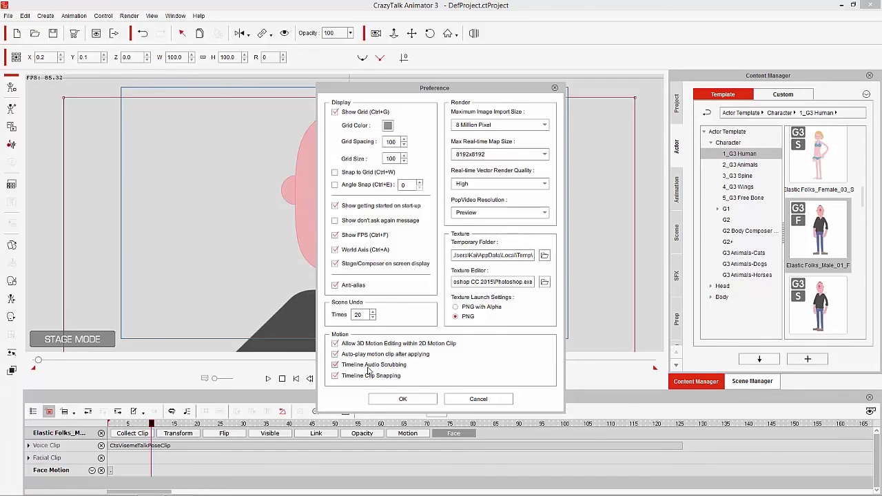
click(477, 399)
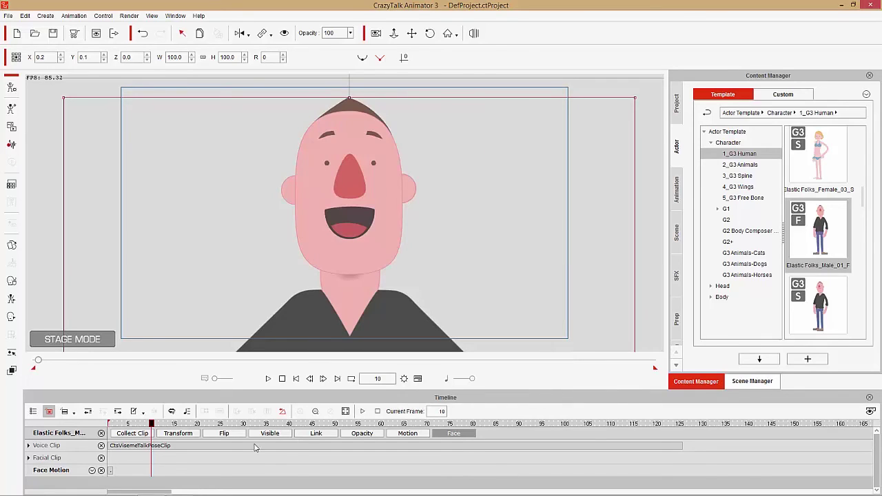
Return to the first frame, open Face Puppet, and select only the two areas beside the mouth as solo features
drag(193, 424, 102, 428)
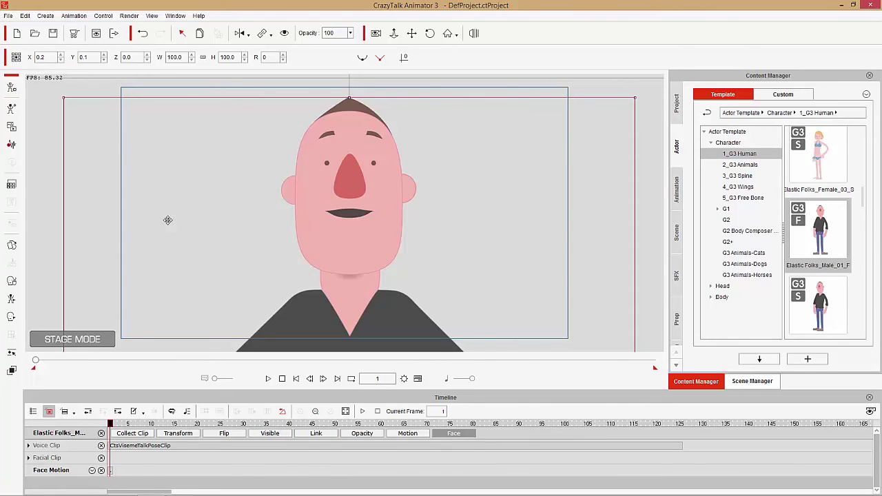
click(12, 298)
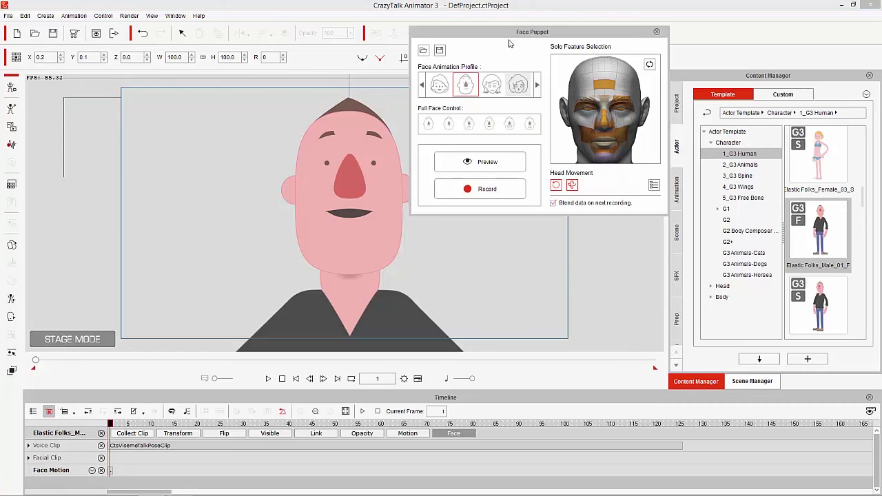
drag(518, 36, 612, 162)
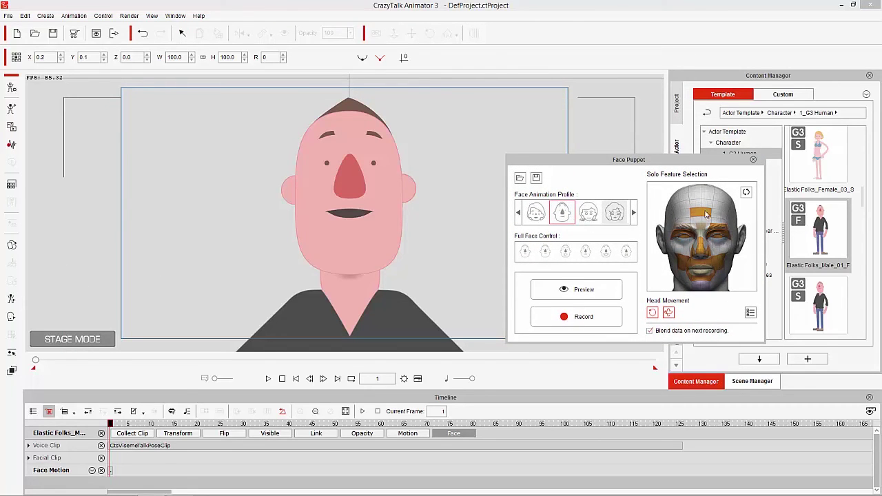
click(746, 193)
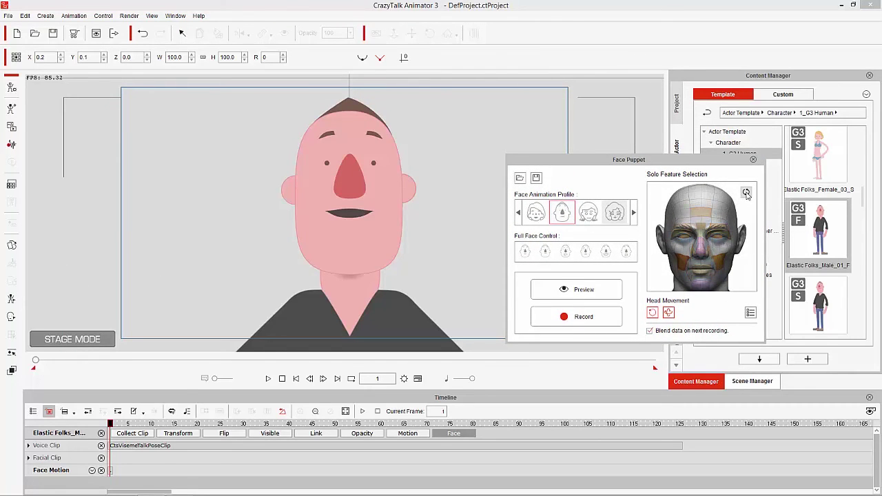
click(720, 262)
click(684, 263)
Play part of the voice clip, preview the mouth-corner puppeteering, and return to the first frame
drag(159, 423, 220, 419)
key(space)
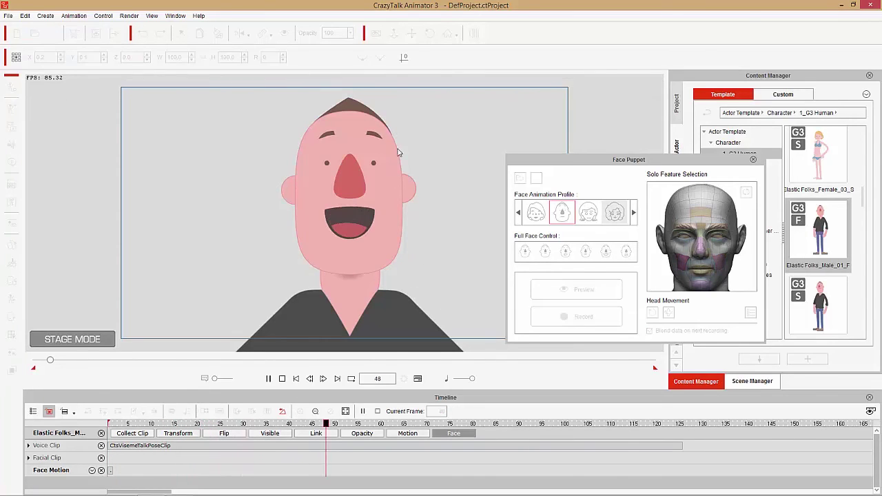
key(space)
key(space)
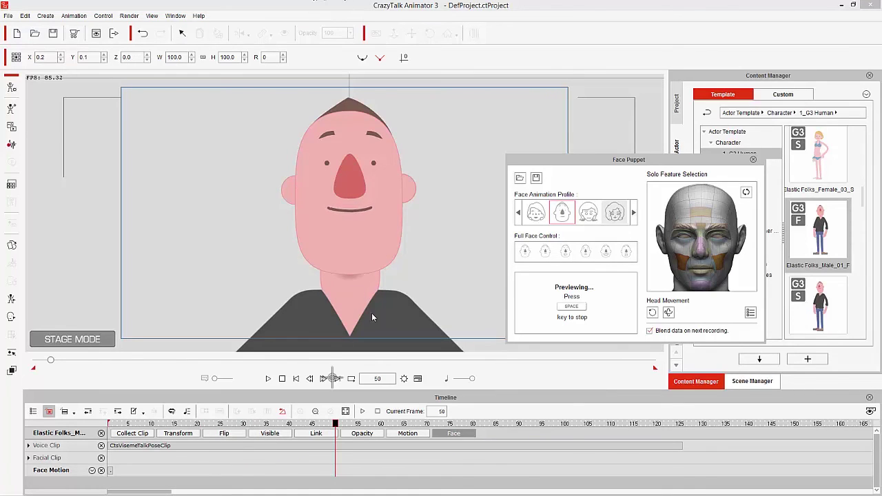
key(space)
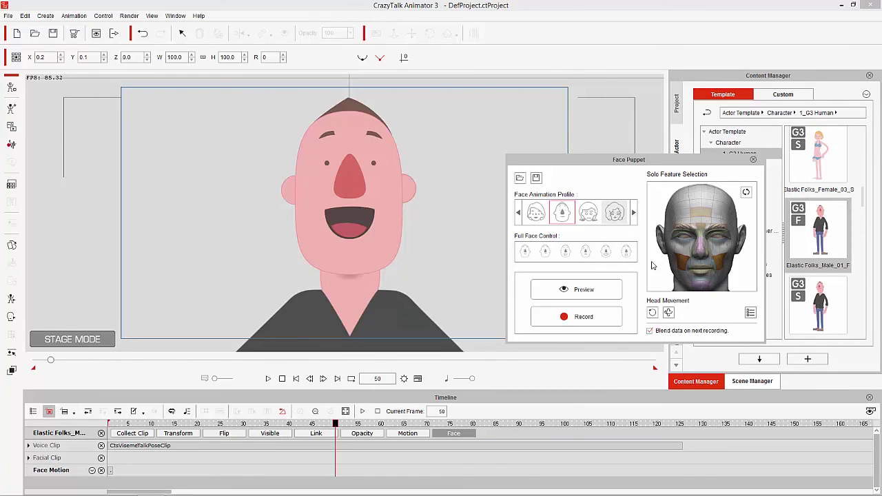
key(Home)
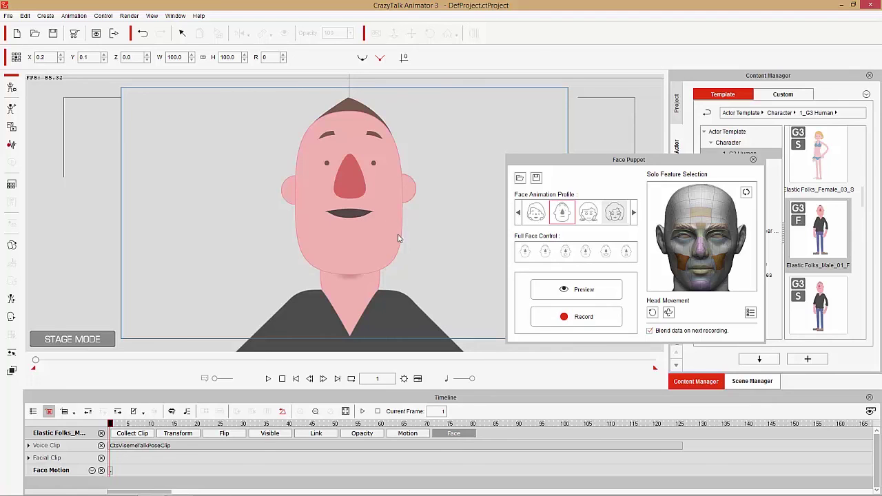
Record a smile with the mouth-corner features over the whole lip-sync clip
click(583, 317)
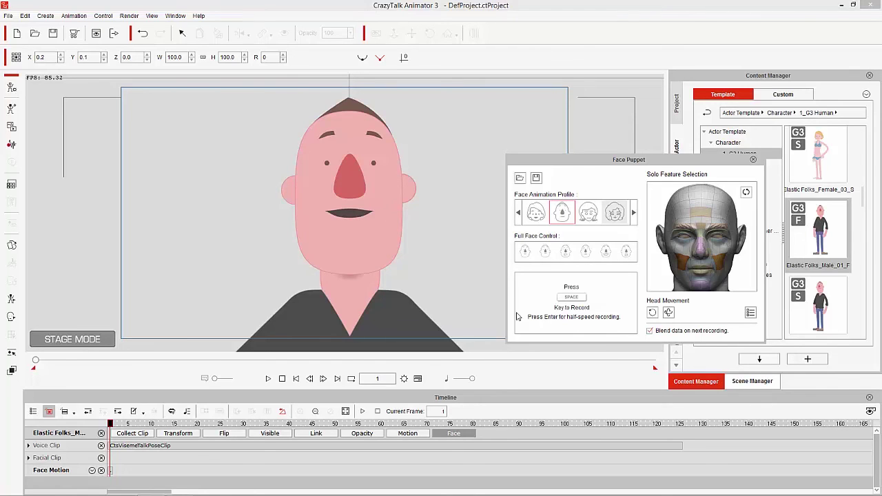
key(space)
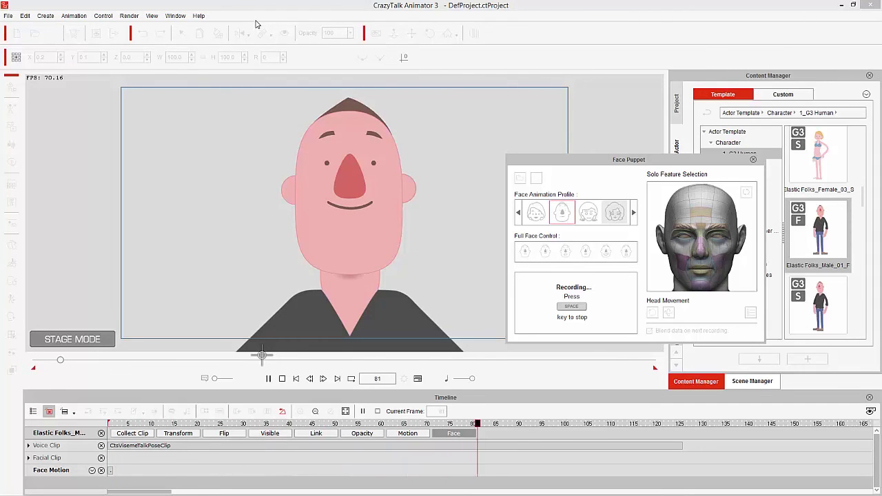
key(space)
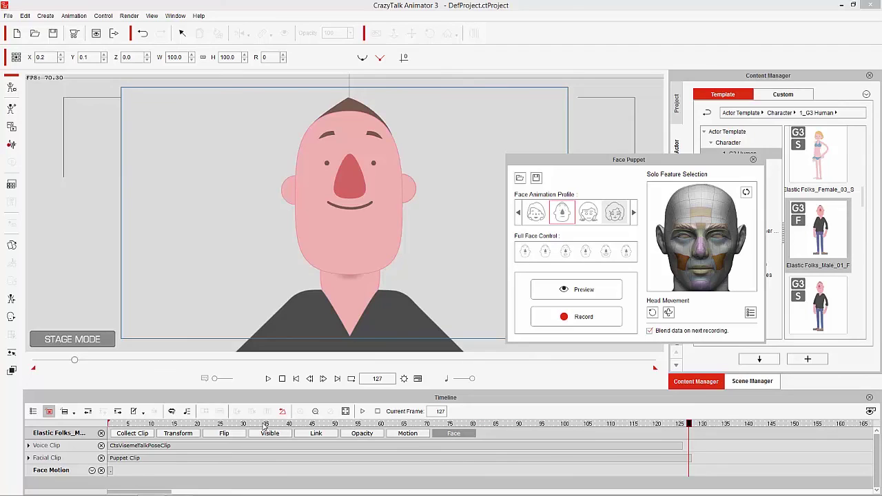
Scrub through the recorded smile over the lip sync and return to the first frame
drag(265, 424, 161, 426)
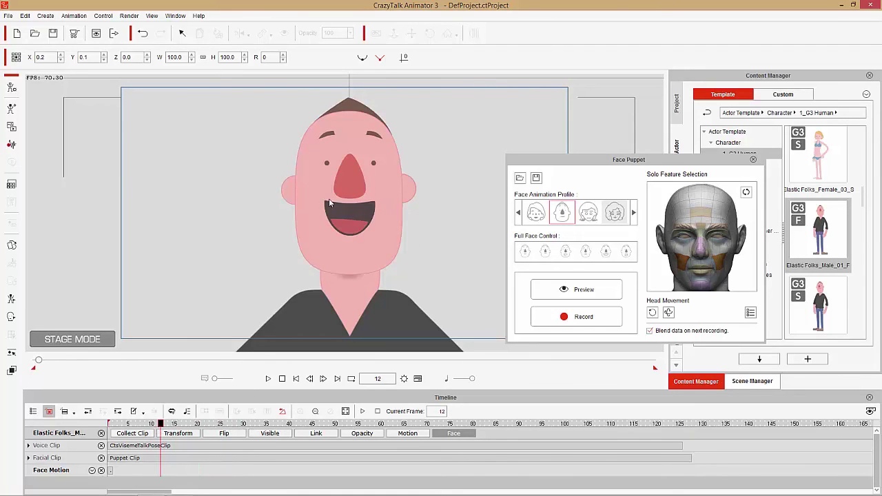
drag(225, 424, 358, 432)
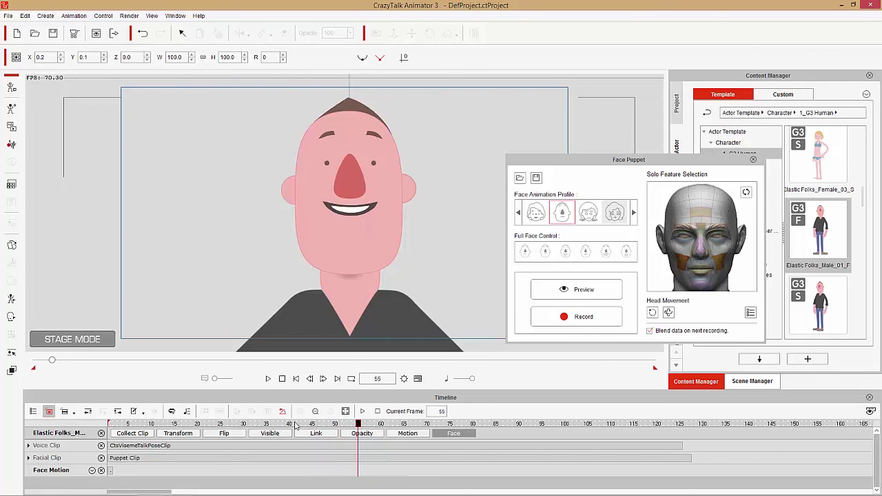
drag(274, 426, 103, 432)
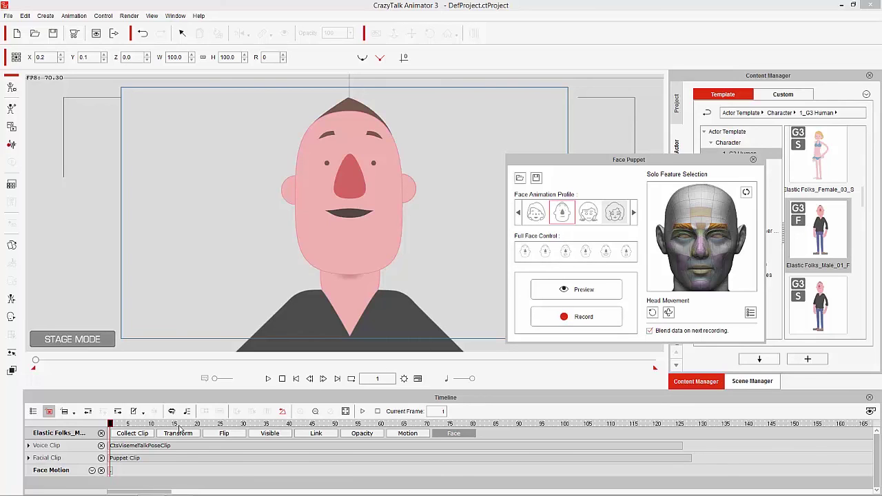
Record movement of both eyebrows, blended with the smile, over the length of the voice clip
click(572, 316)
key(space)
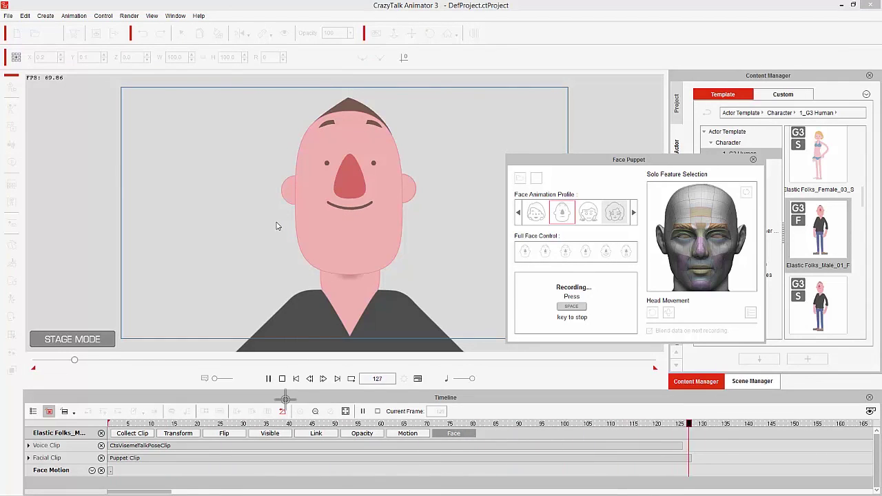
key(space)
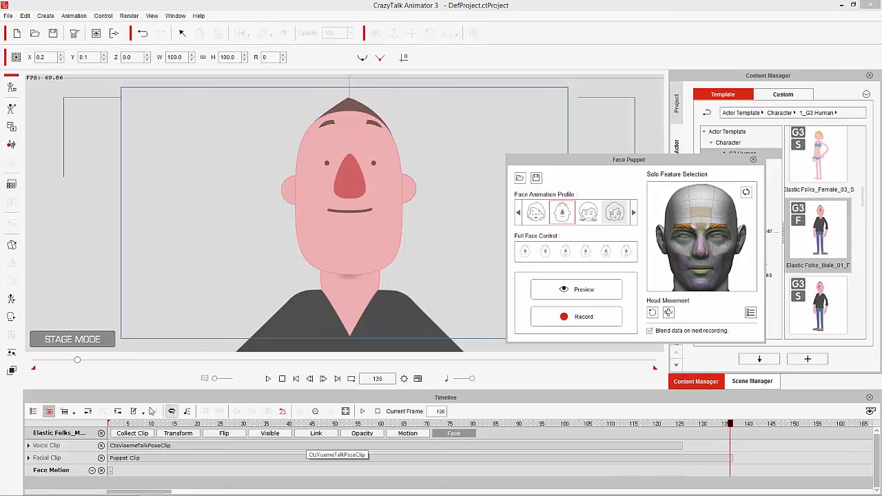
Play back the blended eyebrow and smile animation from the start, and stop at the first frame
key(Home)
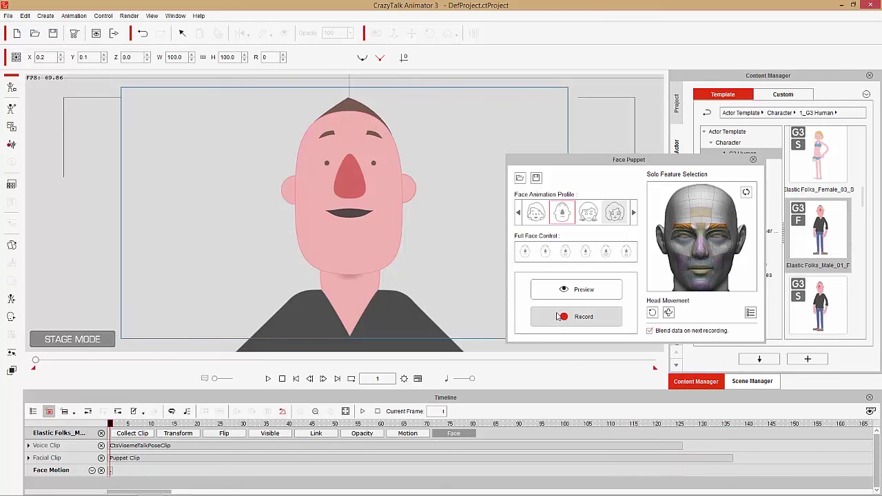
click(268, 379)
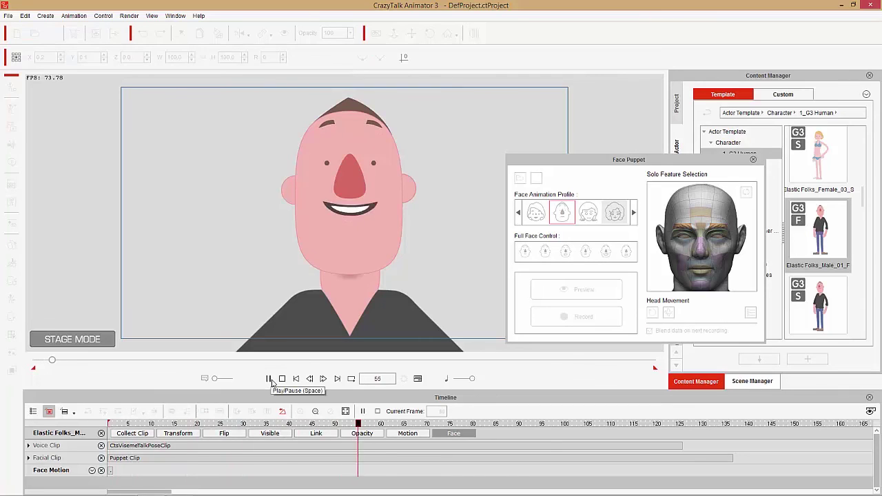
click(282, 379)
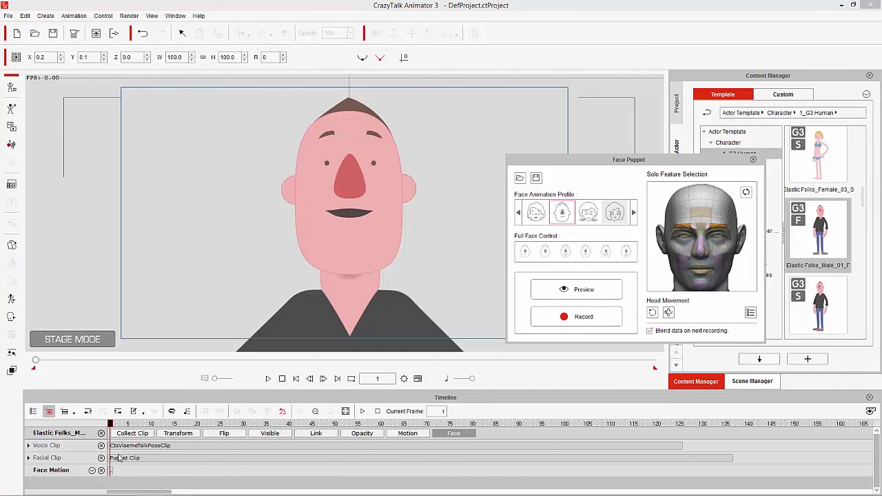
Enable only the head shift and turn movement, raise the playback volume, and record head motion blended over the lip sync
click(668, 313)
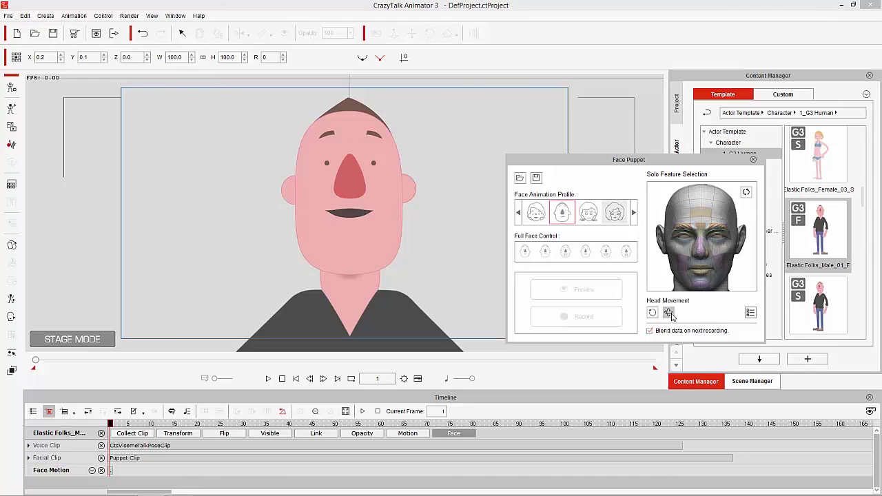
click(582, 318)
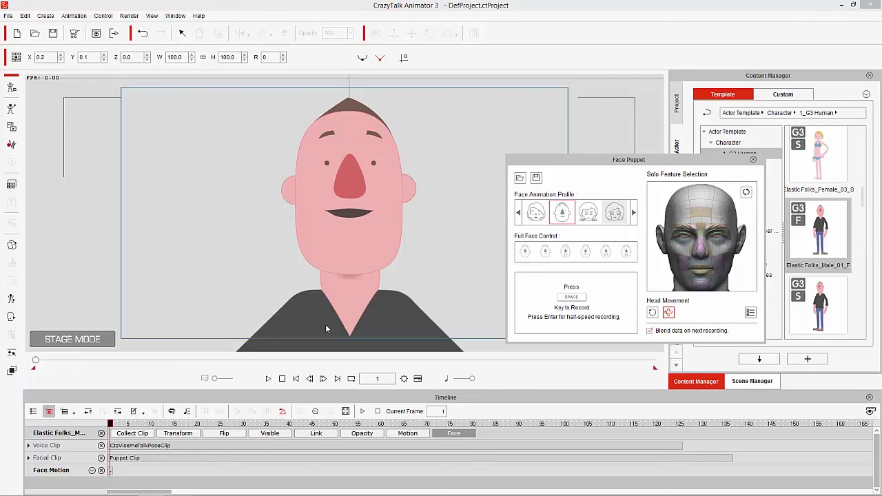
drag(228, 378, 245, 379)
key(space)
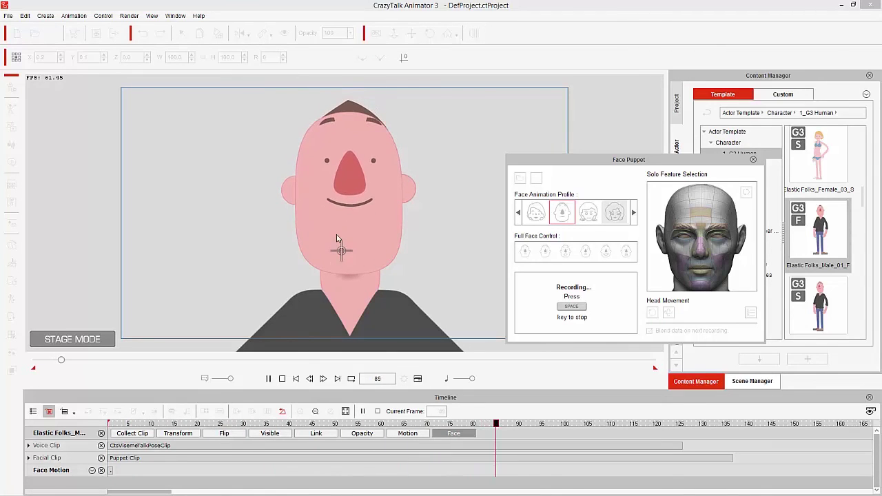
key(space)
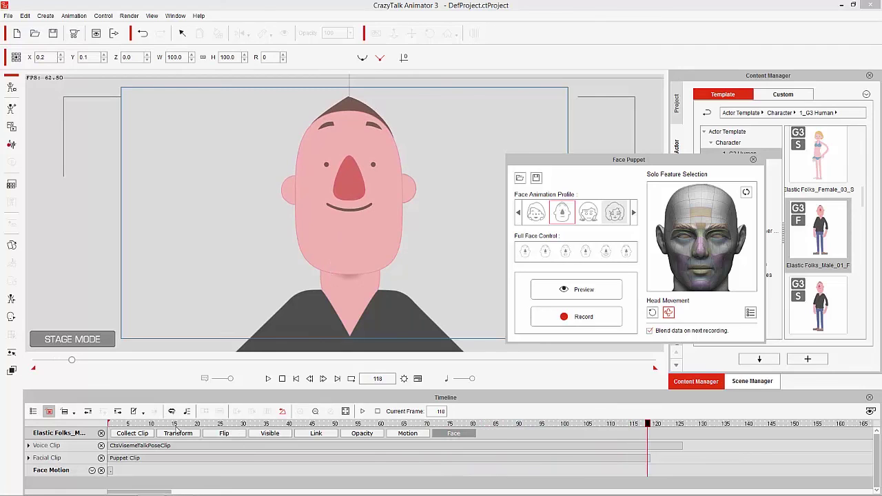
Play back the combined lip sync and puppet animation, then close Face Puppet with the playhead at the first frame
drag(178, 424, 108, 427)
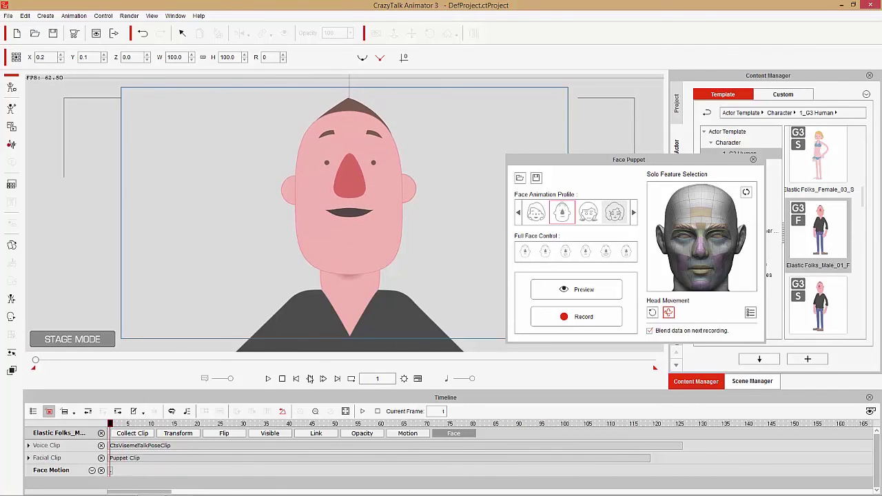
click(268, 379)
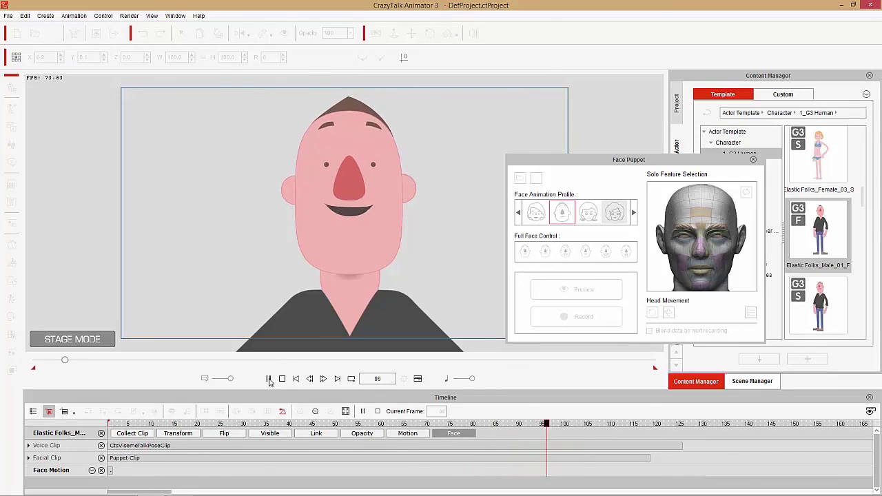
click(269, 380)
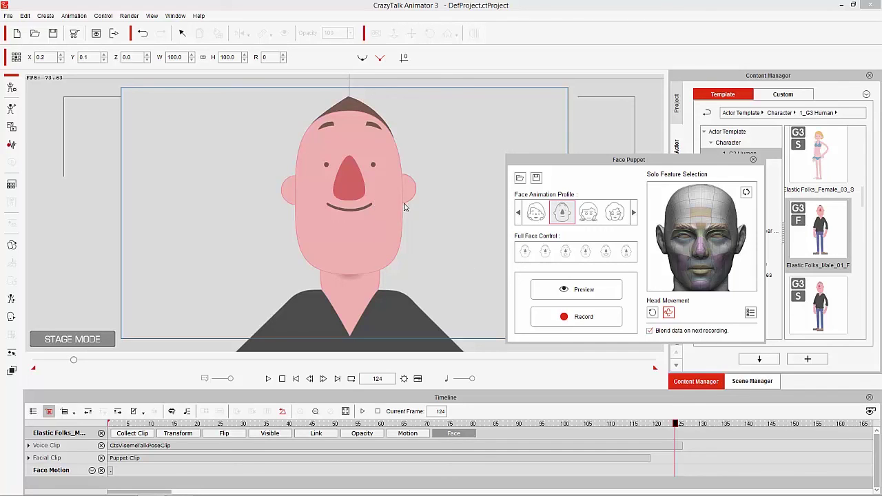
click(753, 161)
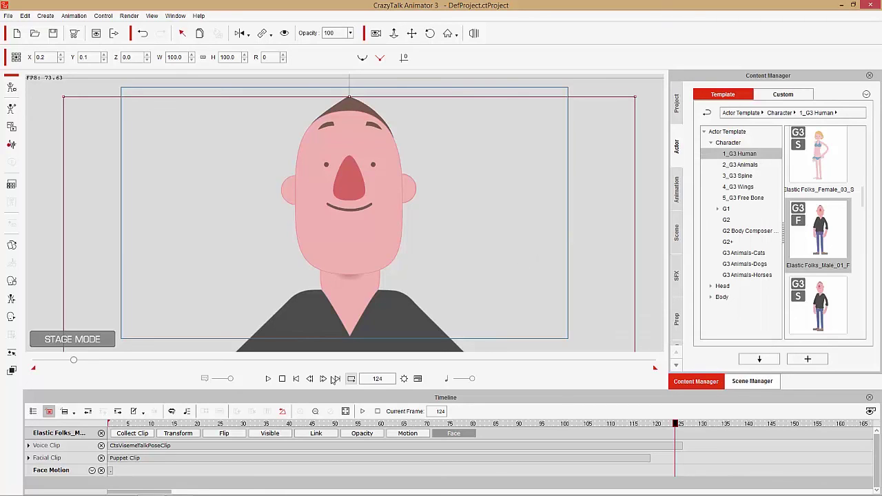
click(283, 379)
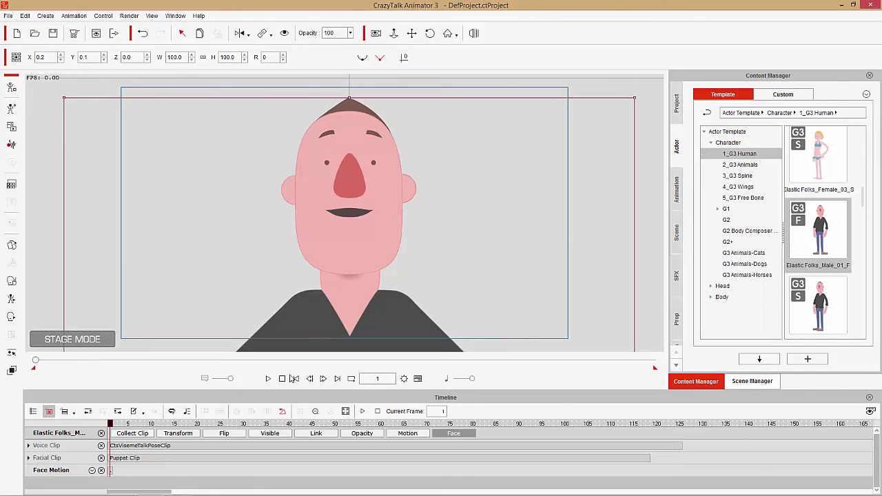